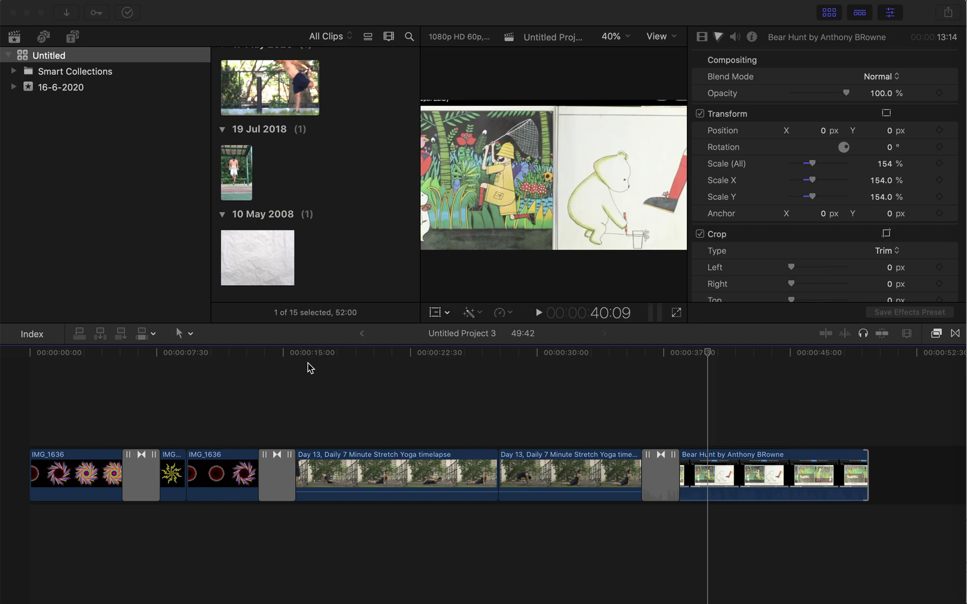
# - Play back the three transitions in the Untitled Project 3 timeline to review how each one reveals the next clip
pyautogui.click(113, 356)
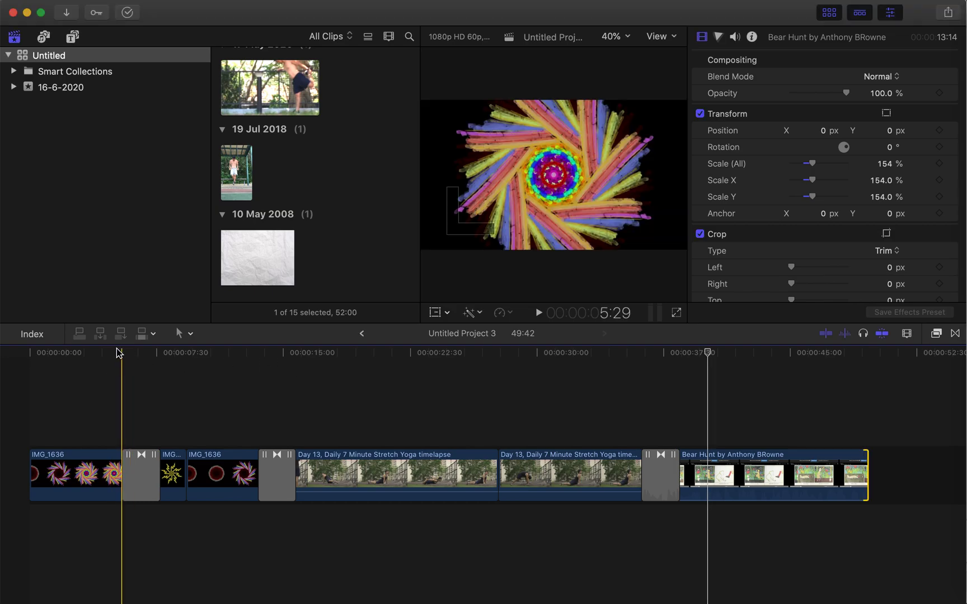
pyautogui.click(117, 379)
pyautogui.press('space')
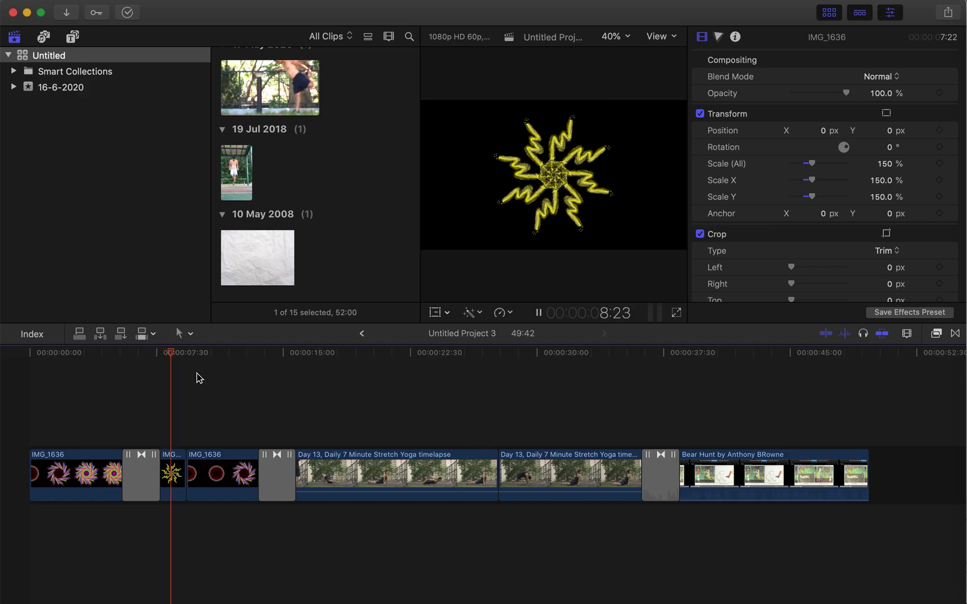
pyautogui.click(250, 361)
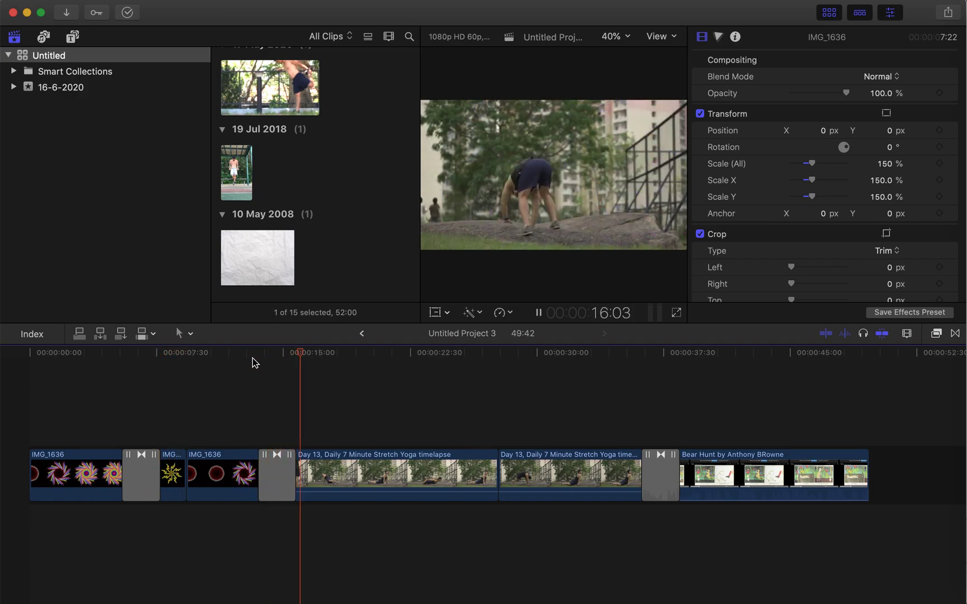
pyautogui.click(253, 360)
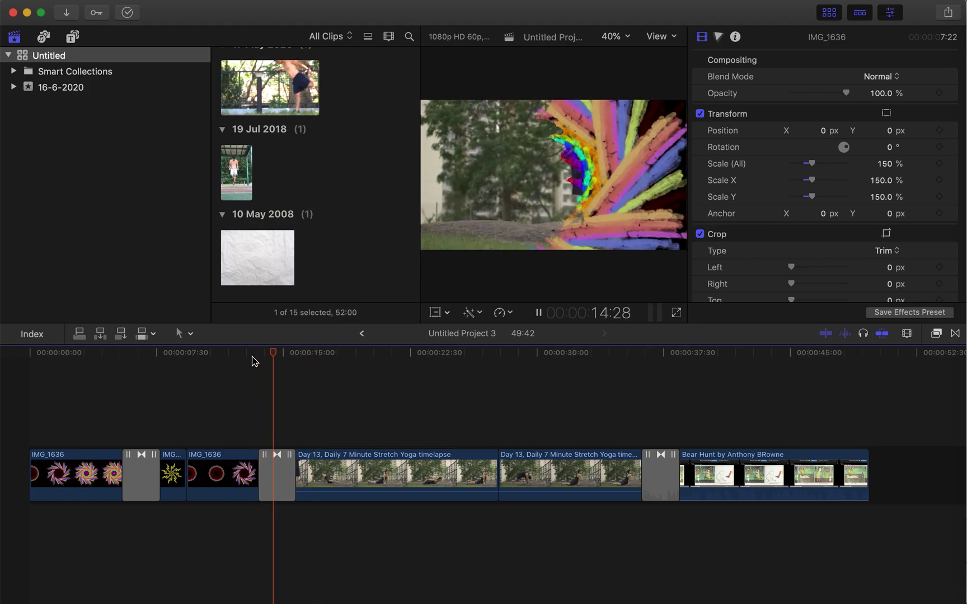
pyautogui.click(252, 360)
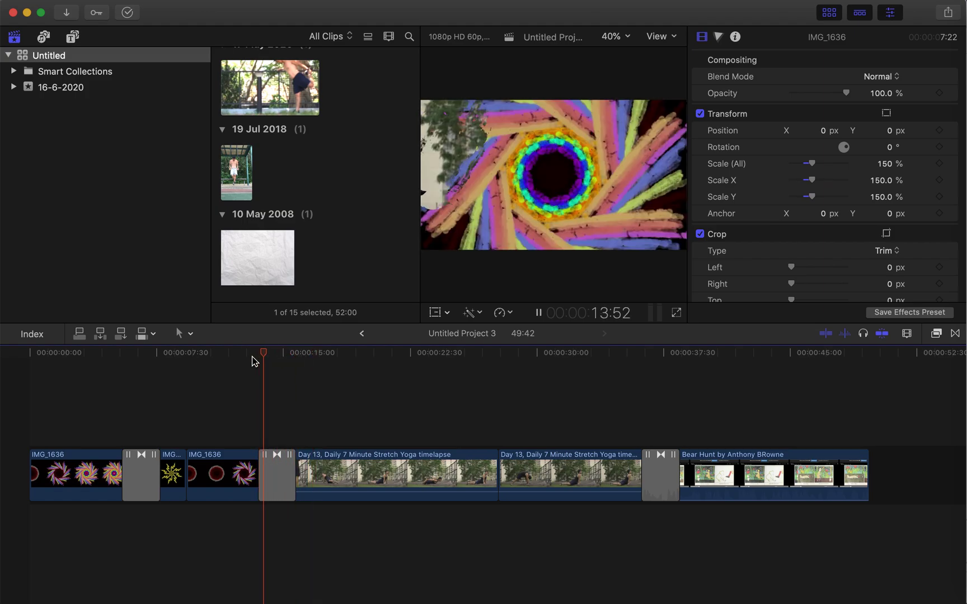
pyautogui.click(629, 359)
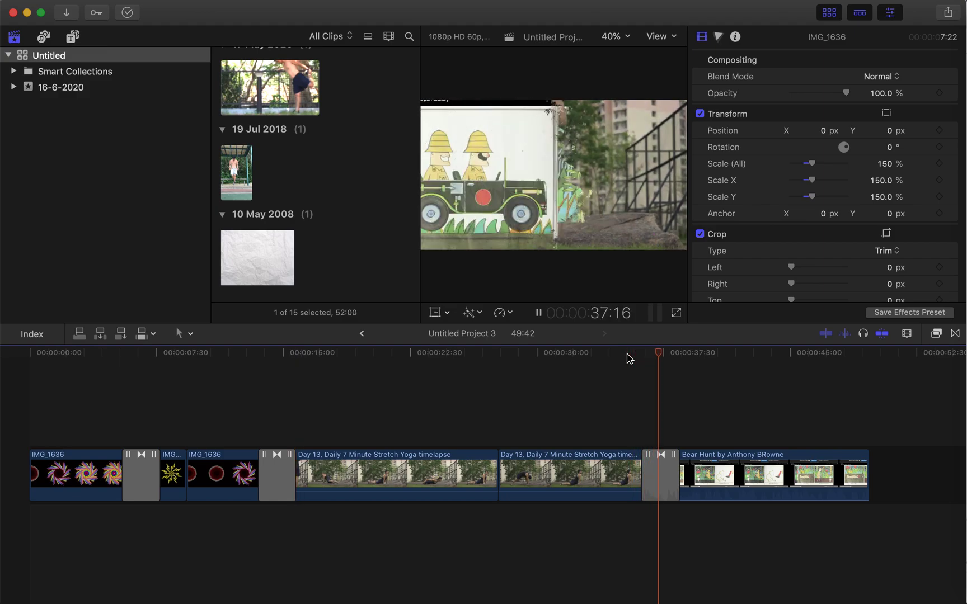
pyautogui.click(636, 356)
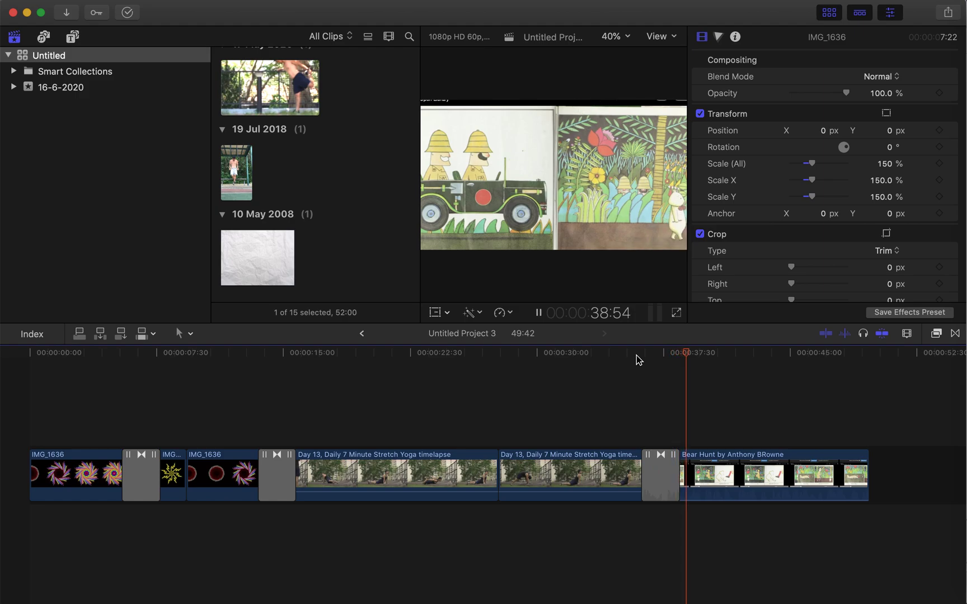
# - Switch to Motion and create a blank Final Cut Transition project with a frame rate of 60 fps
pyautogui.press('super+Tab')
pyautogui.press('super+Tab')
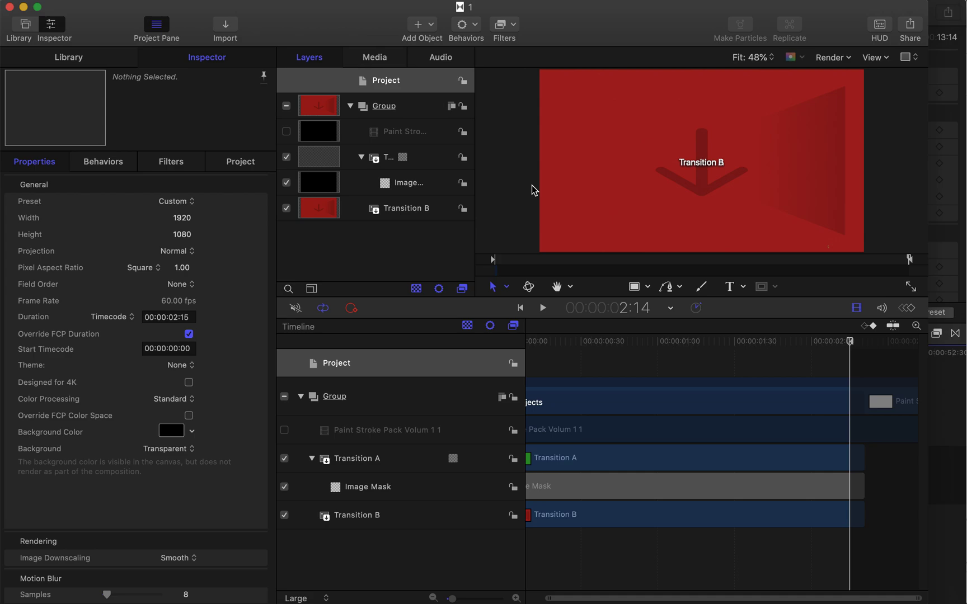
pyautogui.press('super+alt+n')
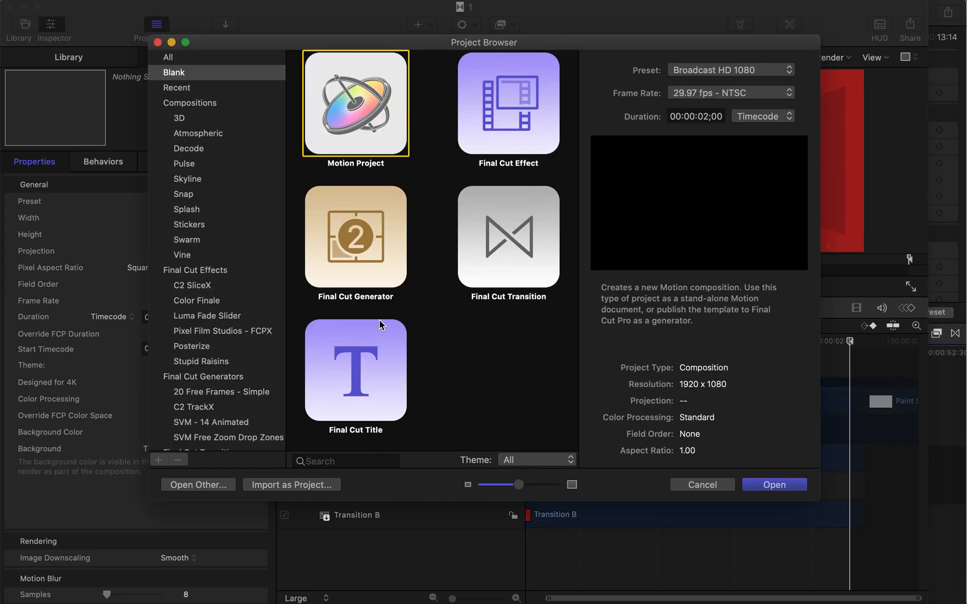
pyautogui.click(484, 266)
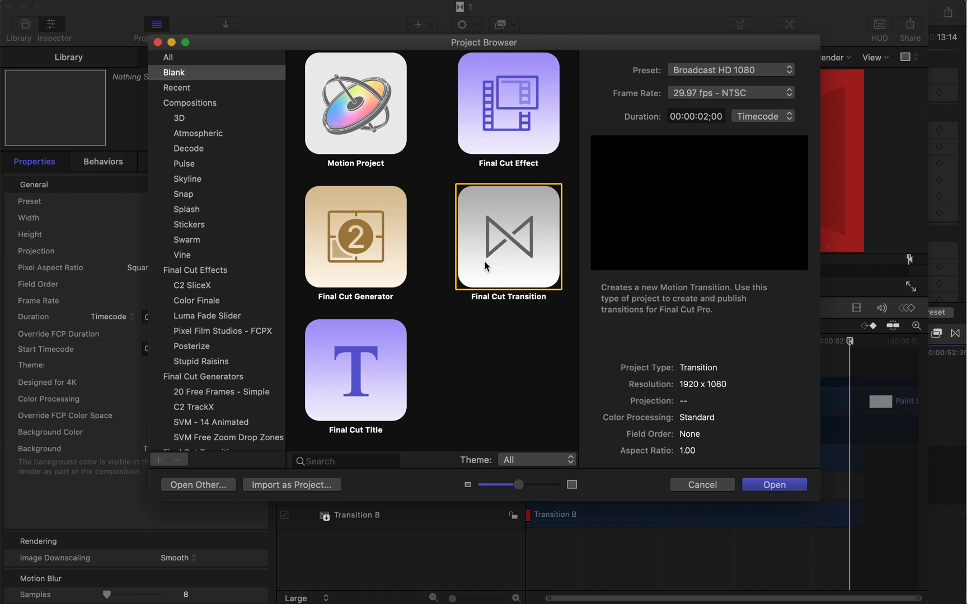
pyautogui.click(742, 94)
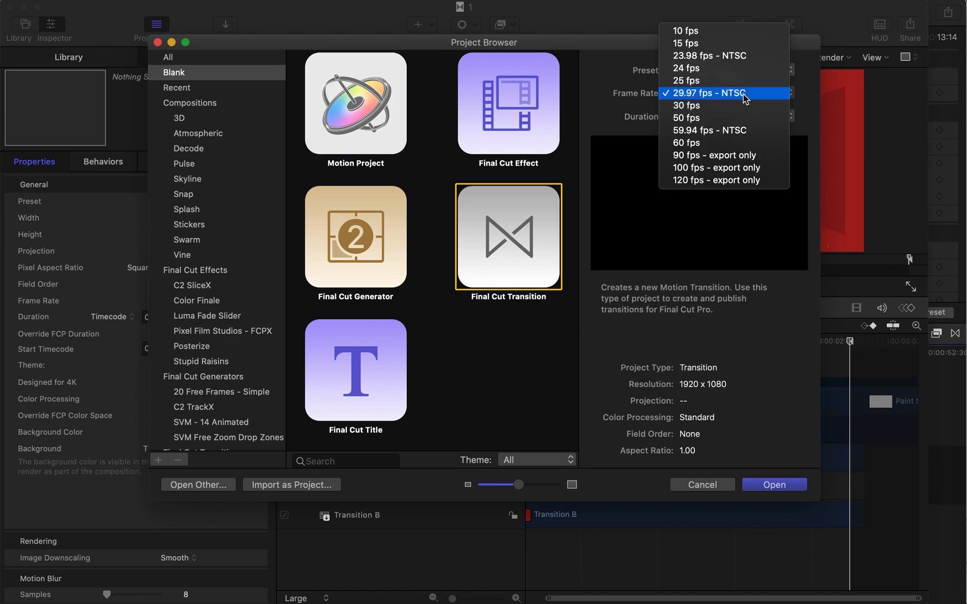
pyautogui.click(716, 143)
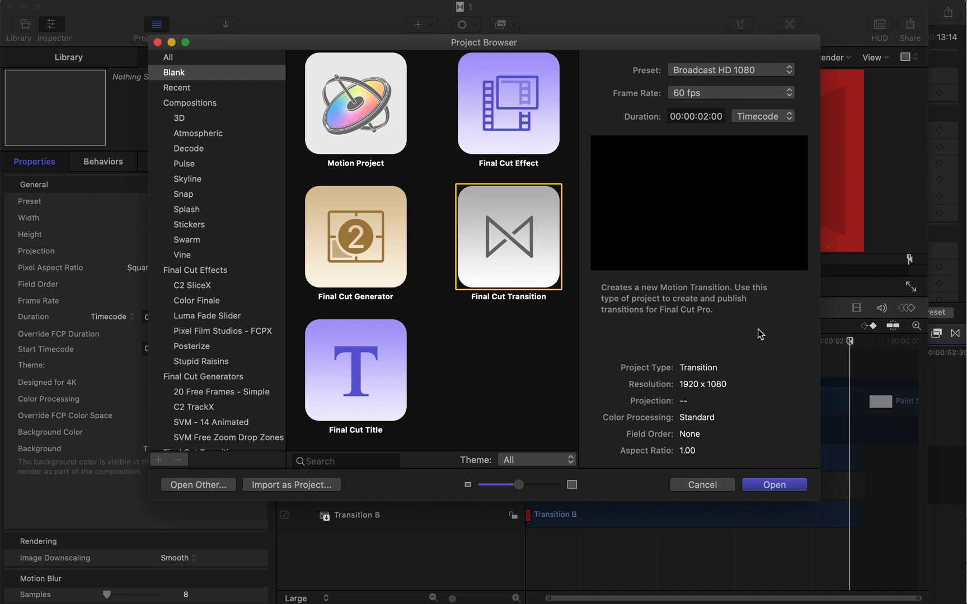
pyautogui.click(721, 117)
pyautogui.click(768, 484)
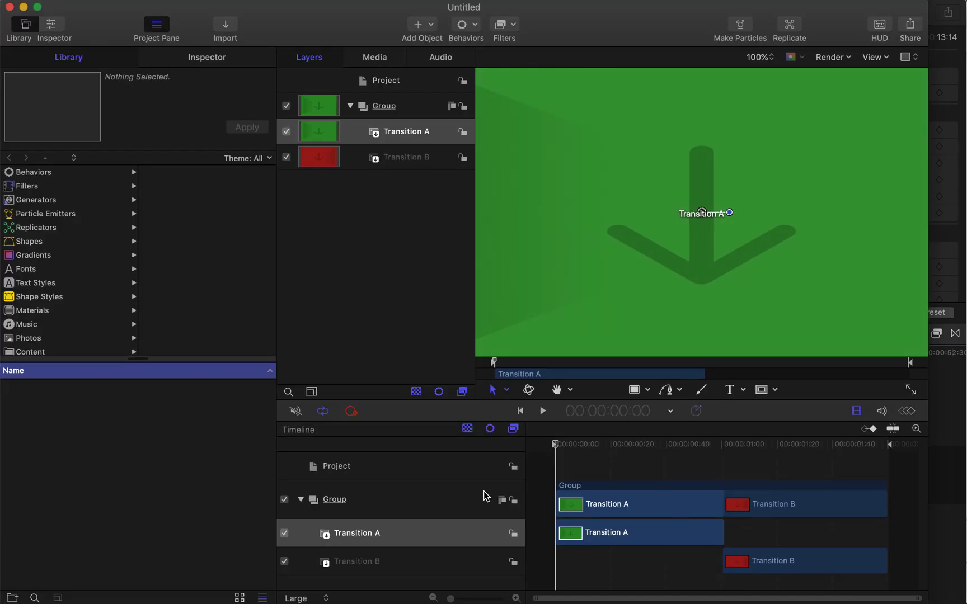
# - Extend the end of the Transition A layer to the project's last frame at 00:00:01:59
pyautogui.click(408, 562)
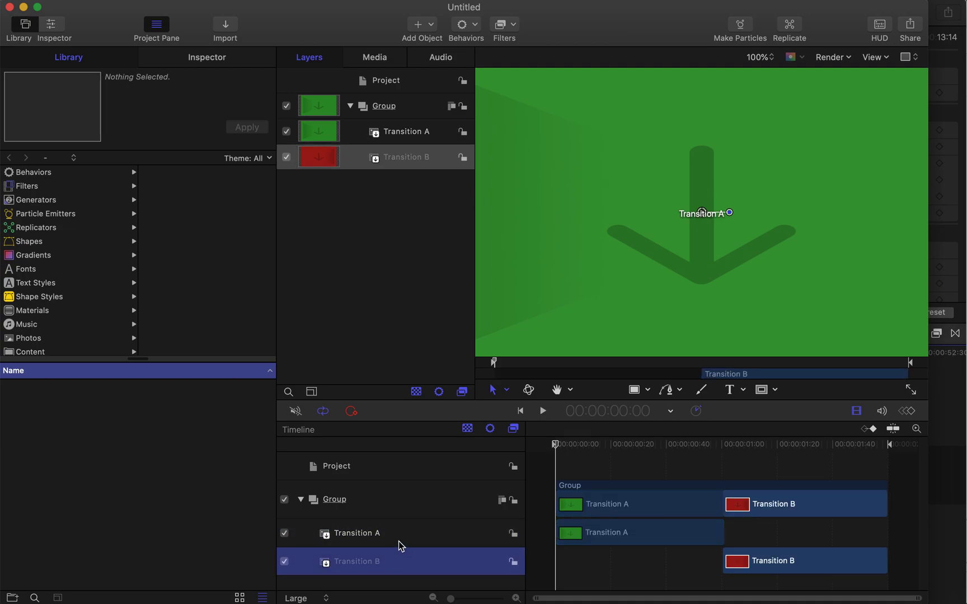
pyautogui.click(401, 545)
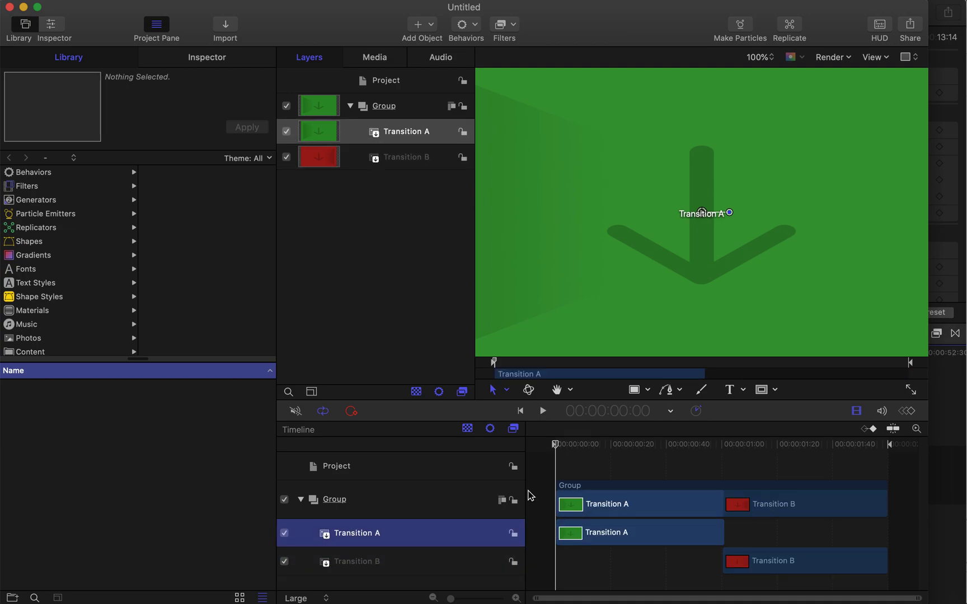
pyautogui.click(560, 447)
pyautogui.moveTo(560, 448); pyautogui.dragTo(911, 432)
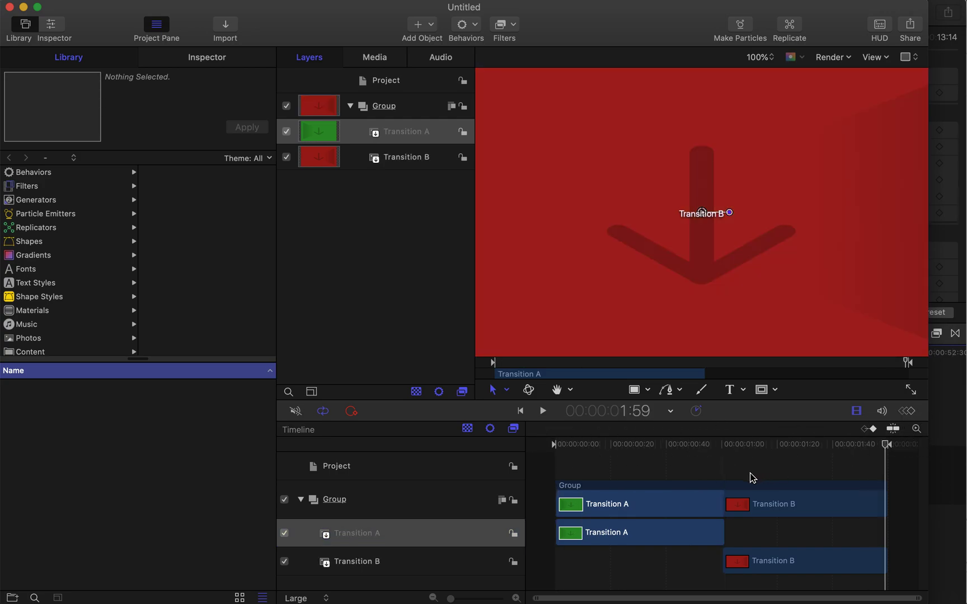
pyautogui.hotkey('alt', ']')
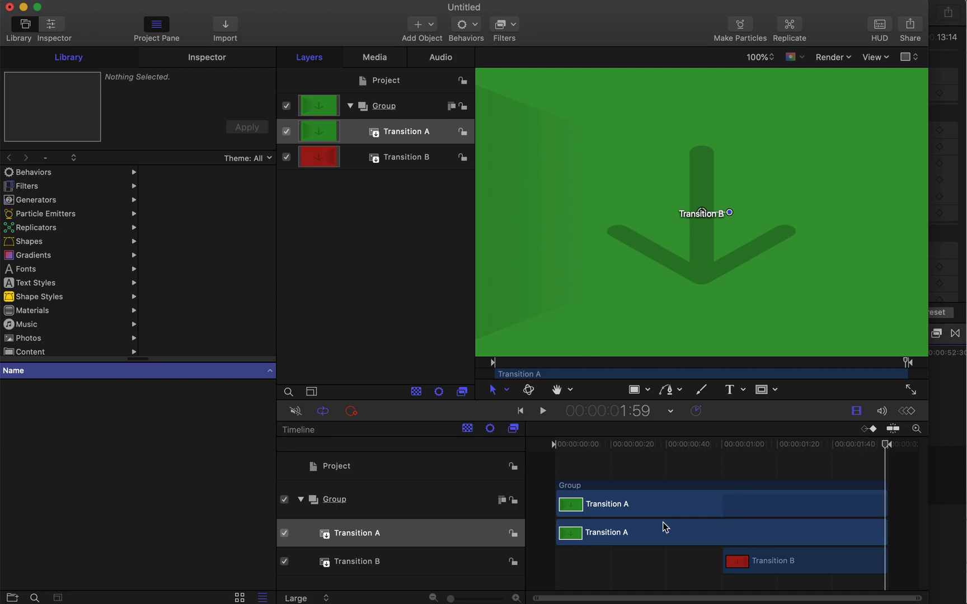
# - Extend the start of the Transition B layer back to the first frame of the project
pyautogui.click(429, 564)
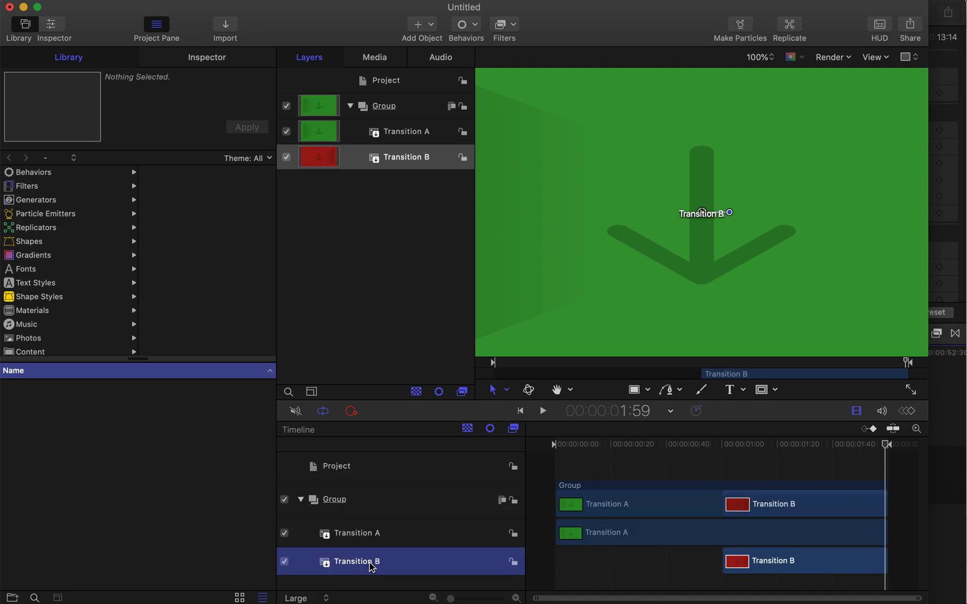
pyautogui.moveTo(585, 445); pyautogui.dragTo(509, 447)
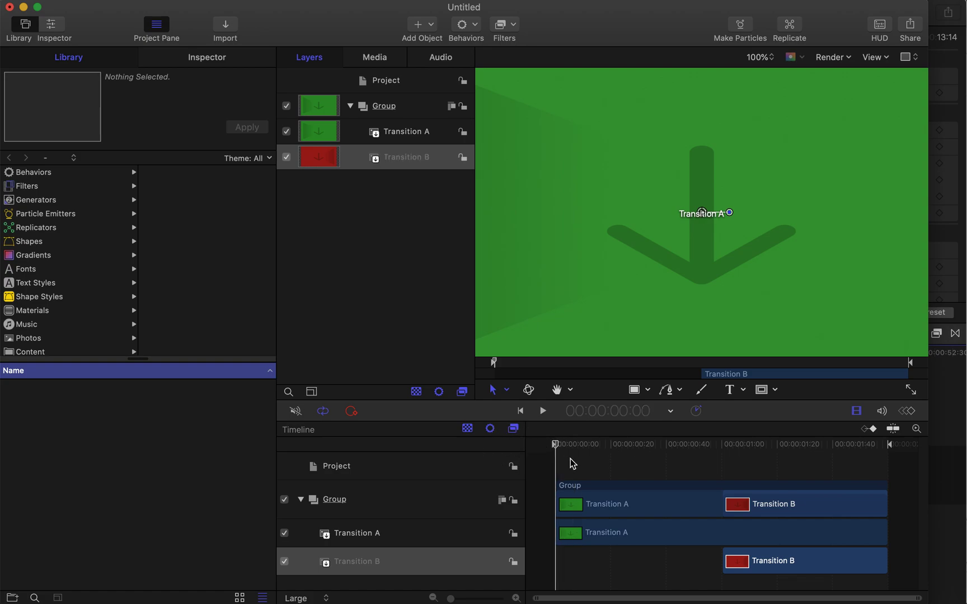
pyautogui.press('i')
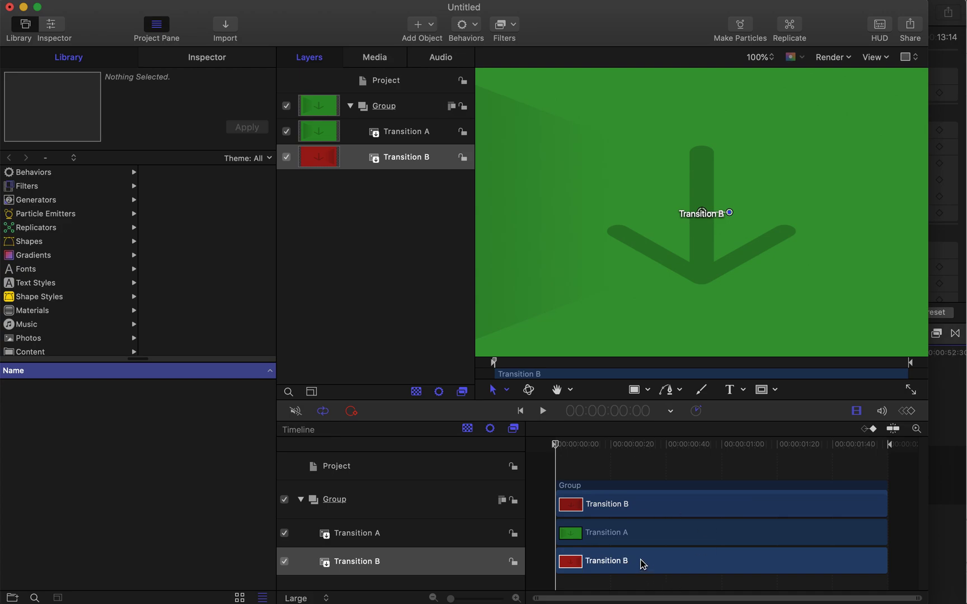
# - Preview the clip Paint Stroke Pack Volum 1 1.mov and import it into the project
pyautogui.click(225, 27)
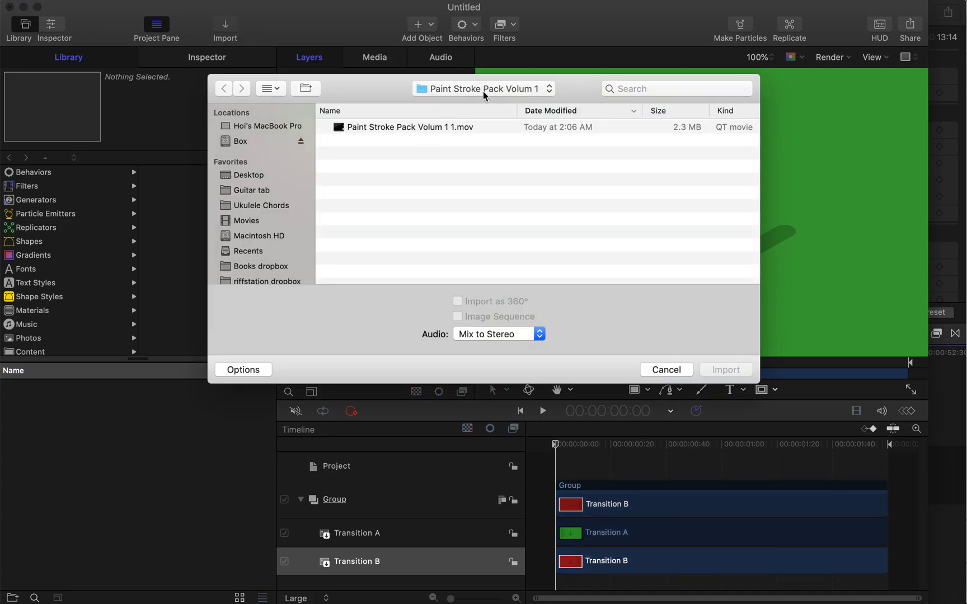
pyautogui.click(385, 130)
pyautogui.press('space')
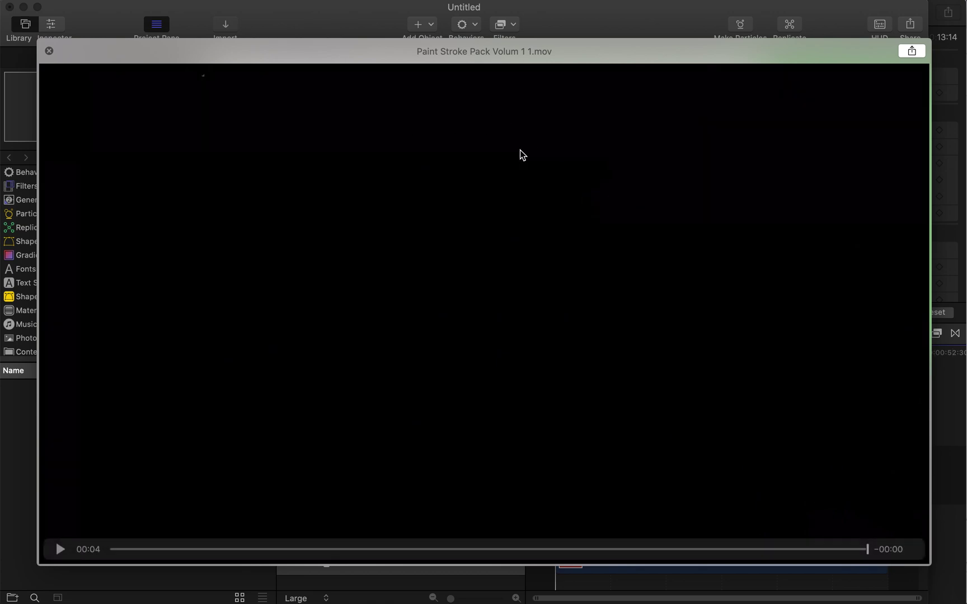
pyautogui.press('space')
pyautogui.press('space')
pyautogui.press('space')
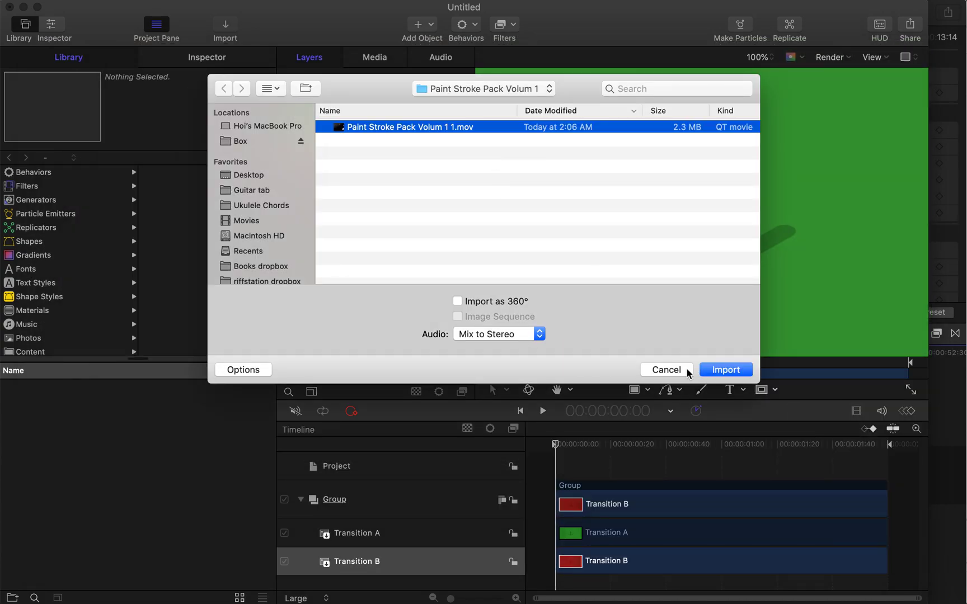
pyautogui.click(714, 372)
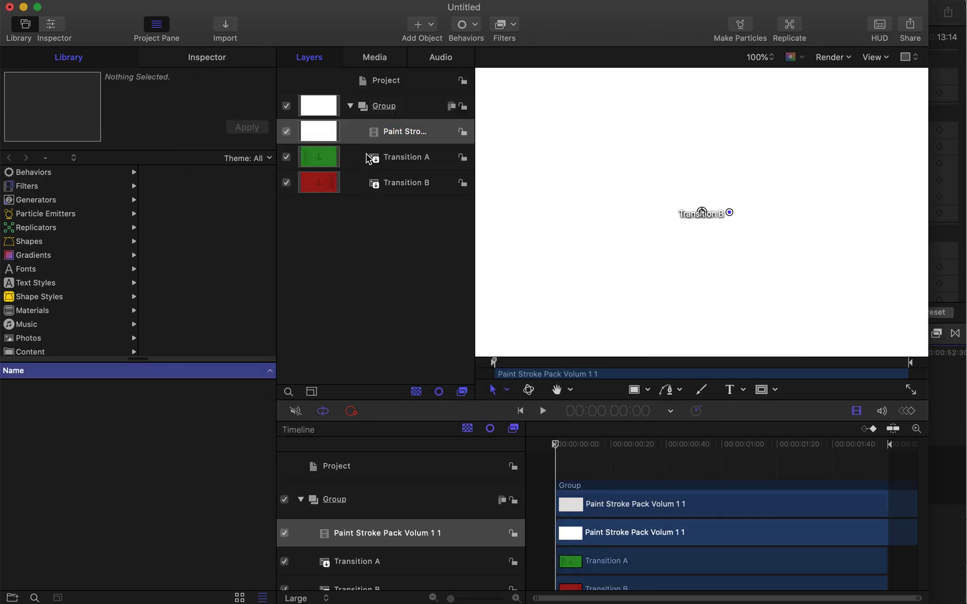
# - Add an image mask to the Transition A layer
pyautogui.click(402, 166)
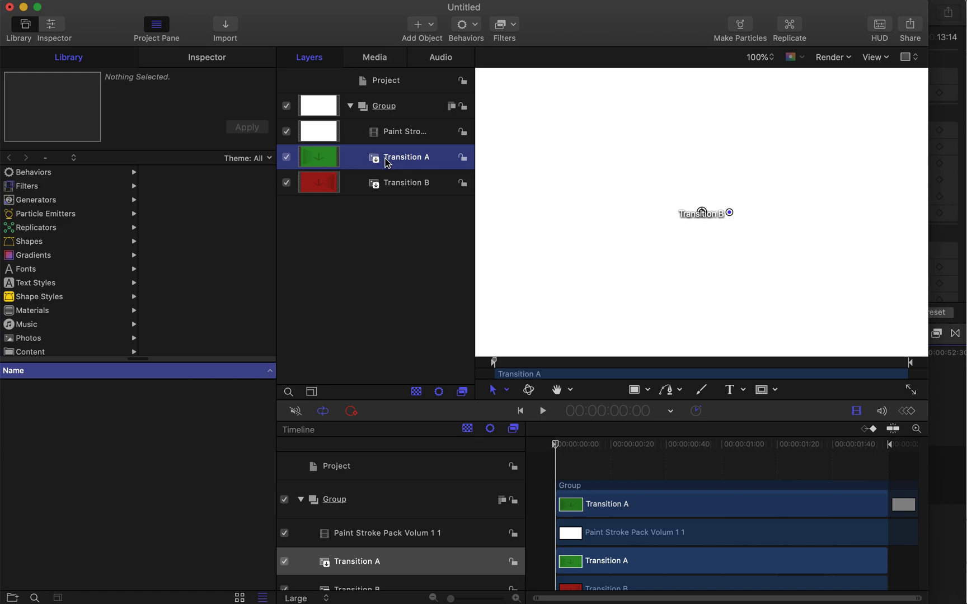
pyautogui.rightClick(385, 158)
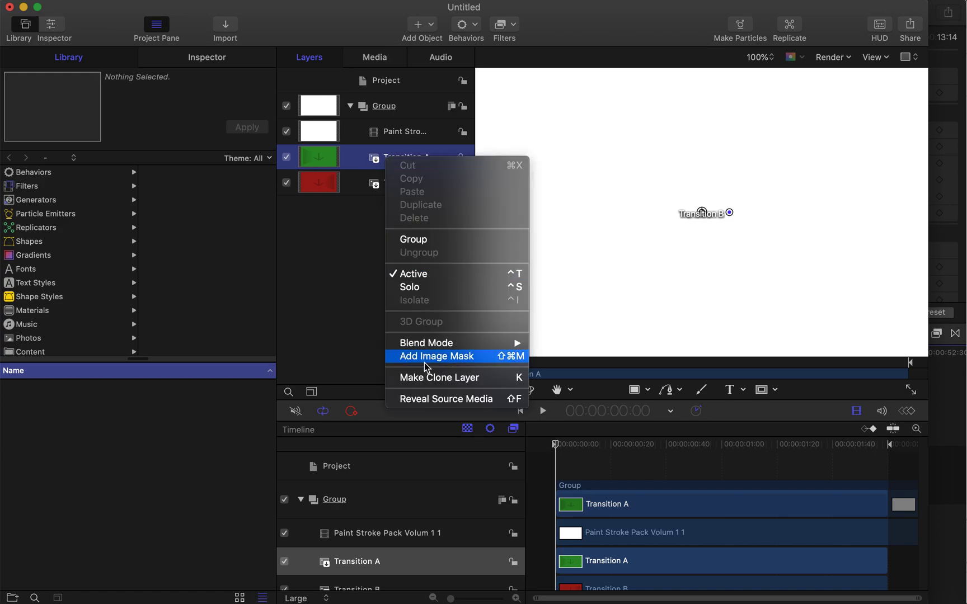
pyautogui.click(340, 231)
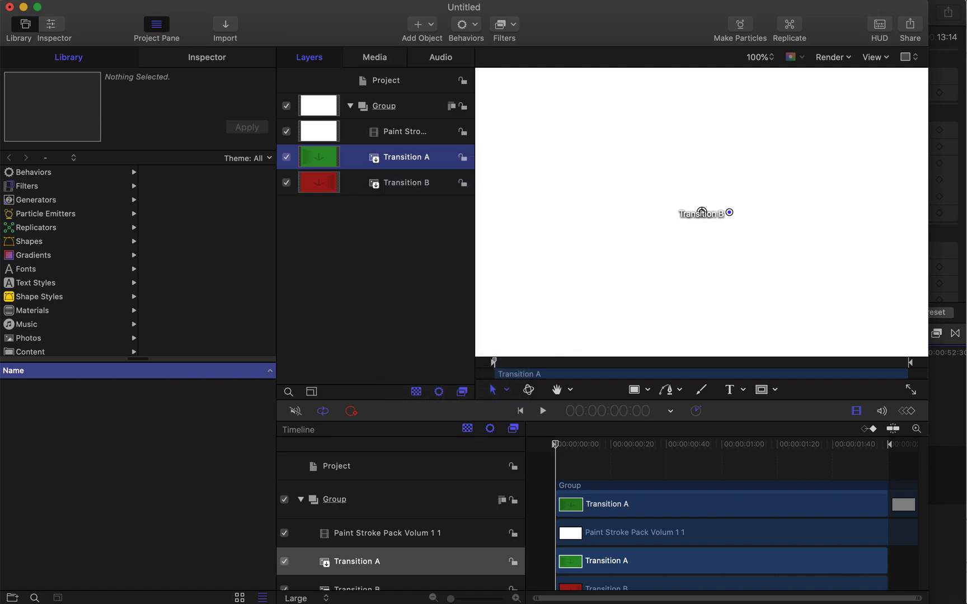
pyautogui.click(151, 0)
pyautogui.moveTo(185, 0)
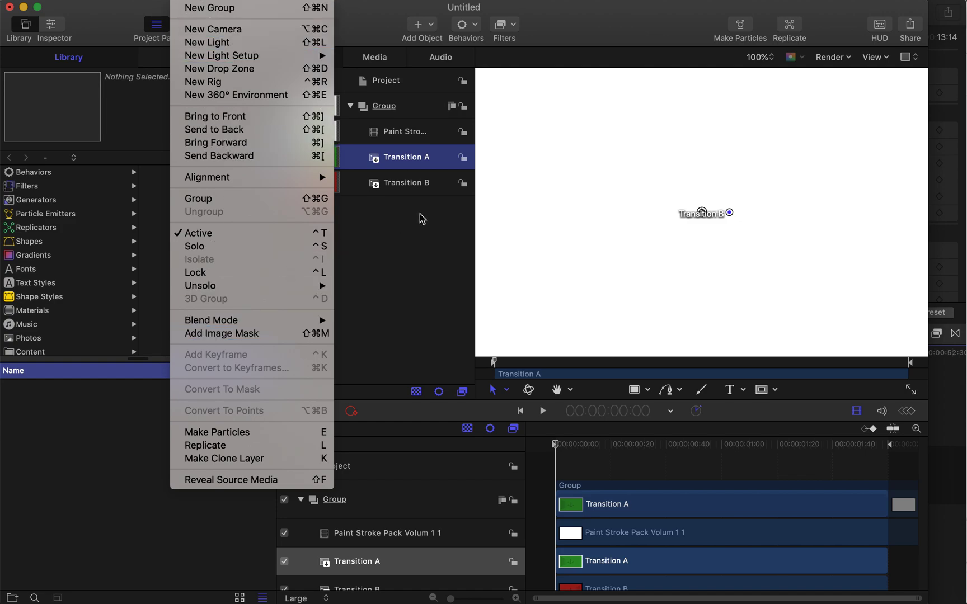
pyautogui.click(405, 178)
pyautogui.rightClick(424, 159)
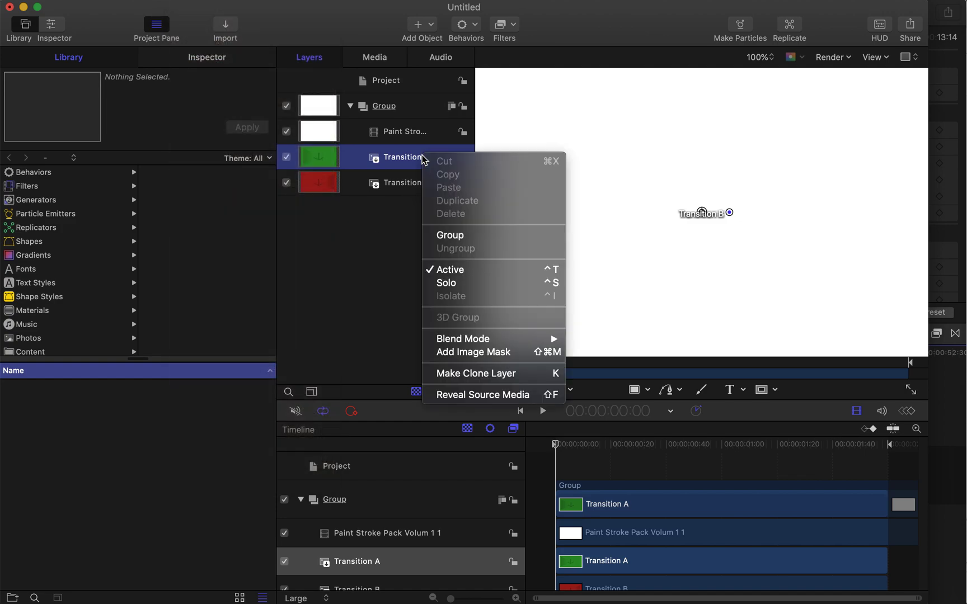
pyautogui.click(466, 353)
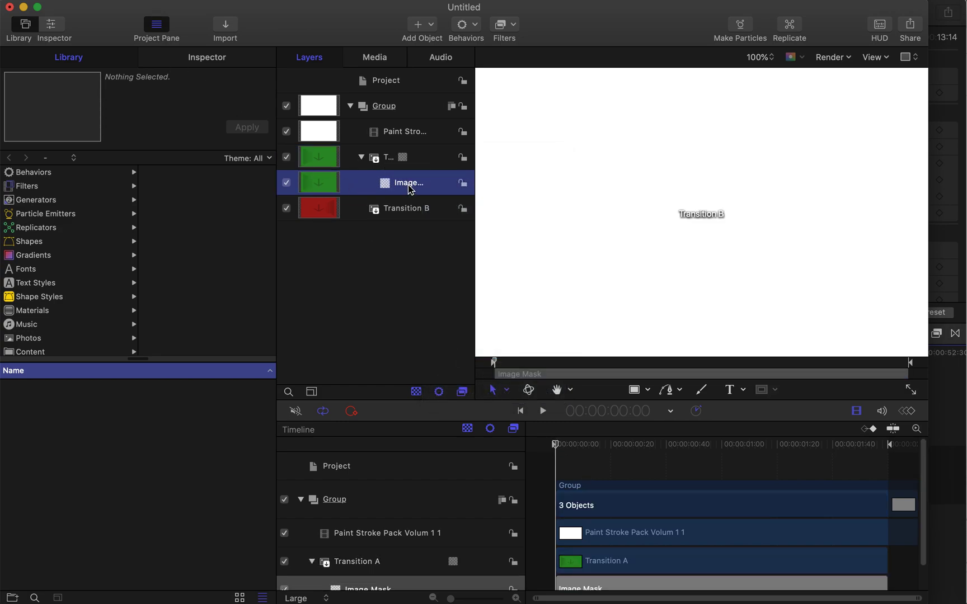
# - Widen the layer list and set the Paint Stroke Pack Volum 1 1 clip as the image mask's source
pyautogui.click(404, 232)
pyautogui.click(410, 189)
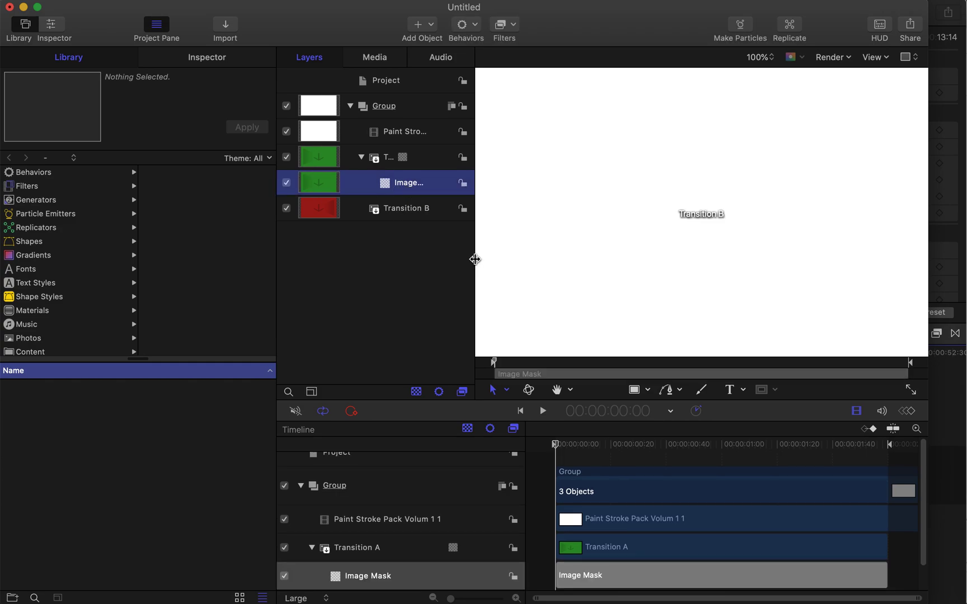
pyautogui.moveTo(475, 259); pyautogui.dragTo(523, 263)
pyautogui.click(413, 187)
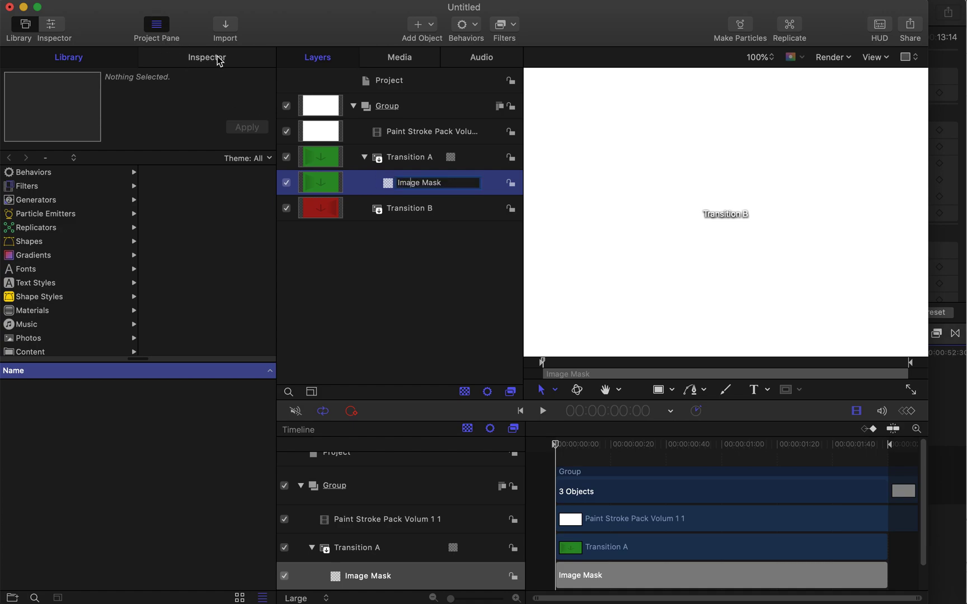
pyautogui.click(404, 259)
pyautogui.click(441, 190)
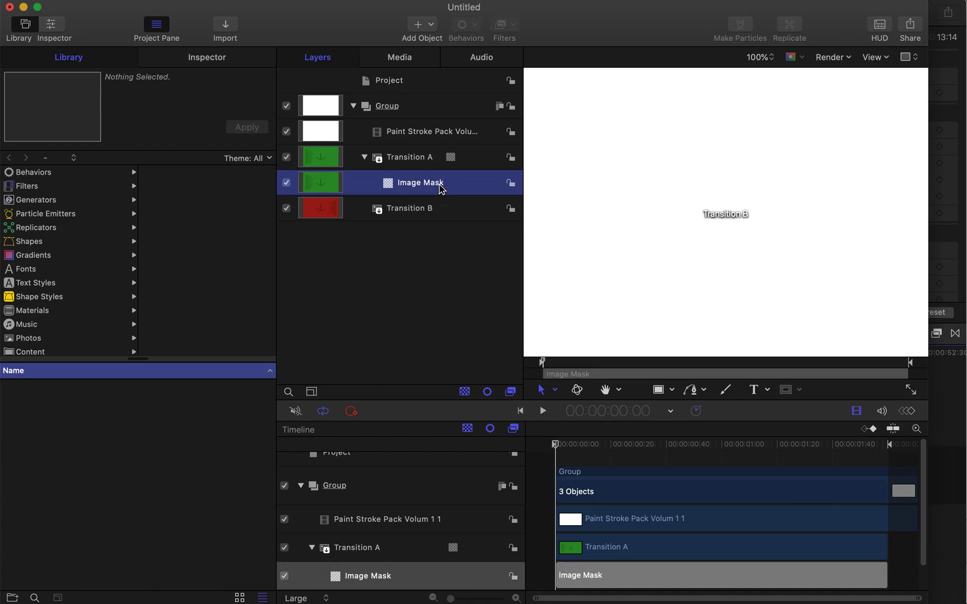
pyautogui.click(218, 64)
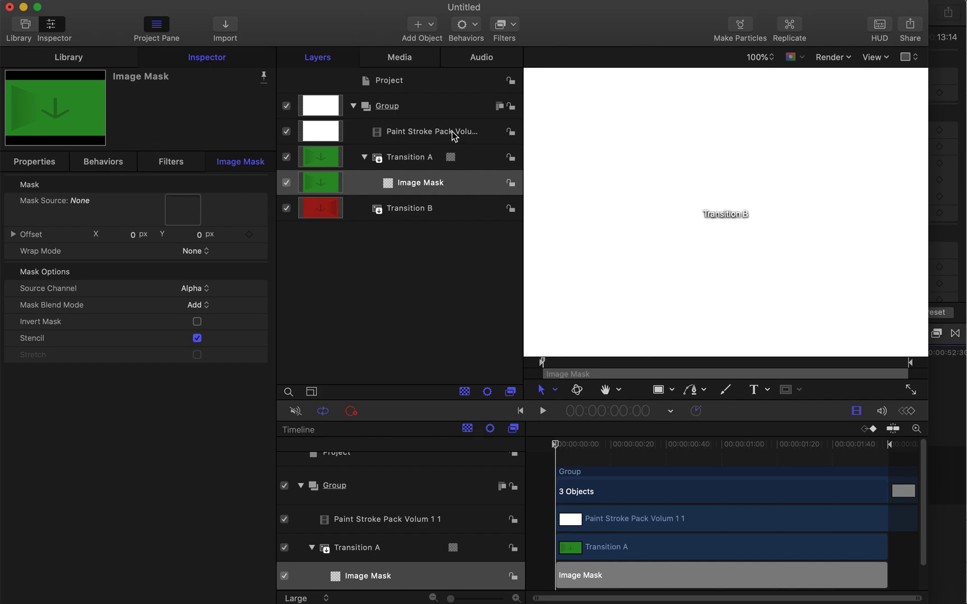
pyautogui.moveTo(454, 136)
pyautogui.mouseDown()
pyautogui.moveTo(395, 119)
pyautogui.moveTo(186, 216)
pyautogui.moveTo(195, 216)
pyautogui.mouseUp()
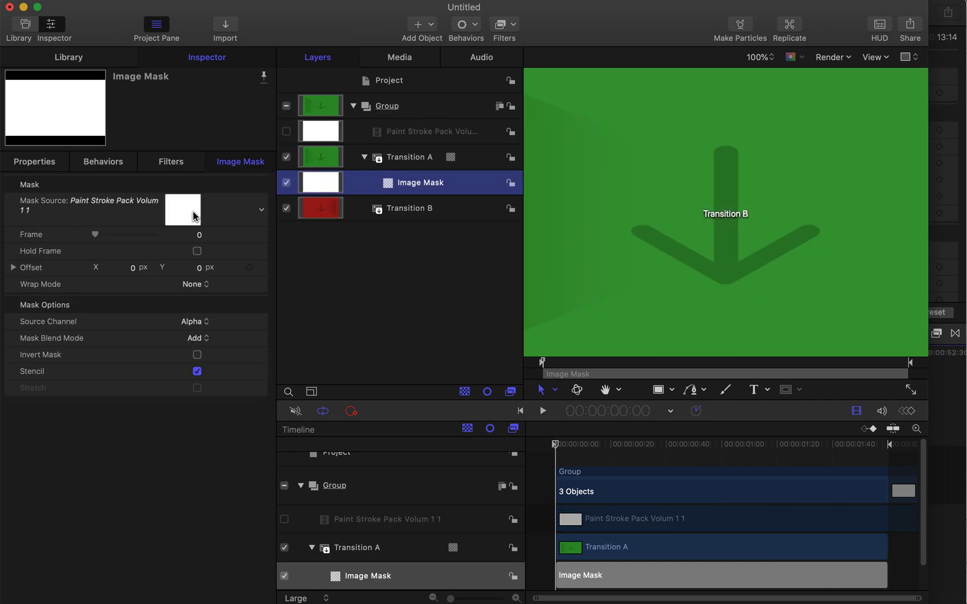
# - Play the project from the first frame to check the image mask on Transition A, and return to the start
pyautogui.click(577, 445)
pyautogui.moveTo(578, 447); pyautogui.dragTo(470, 446)
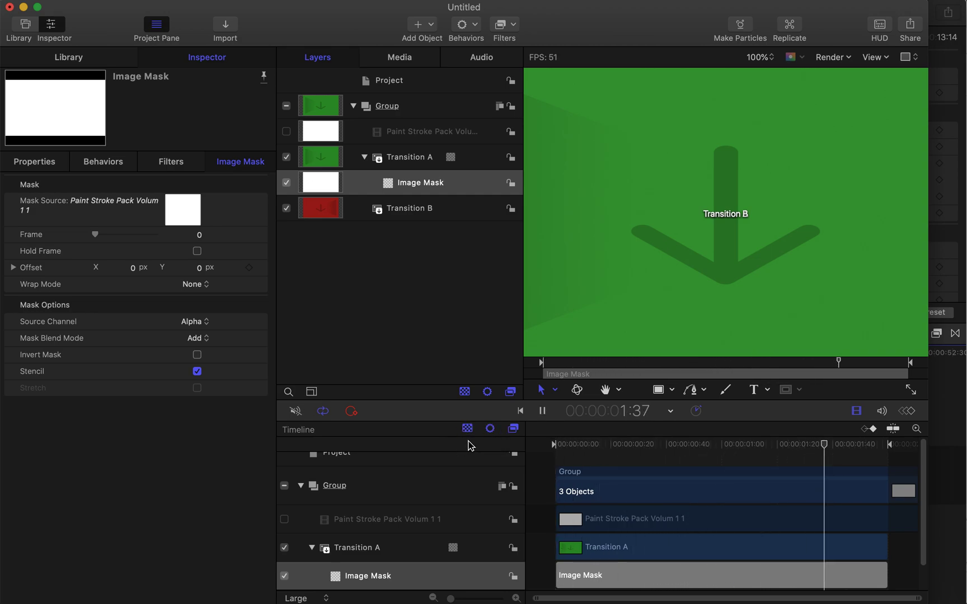
pyautogui.press('space')
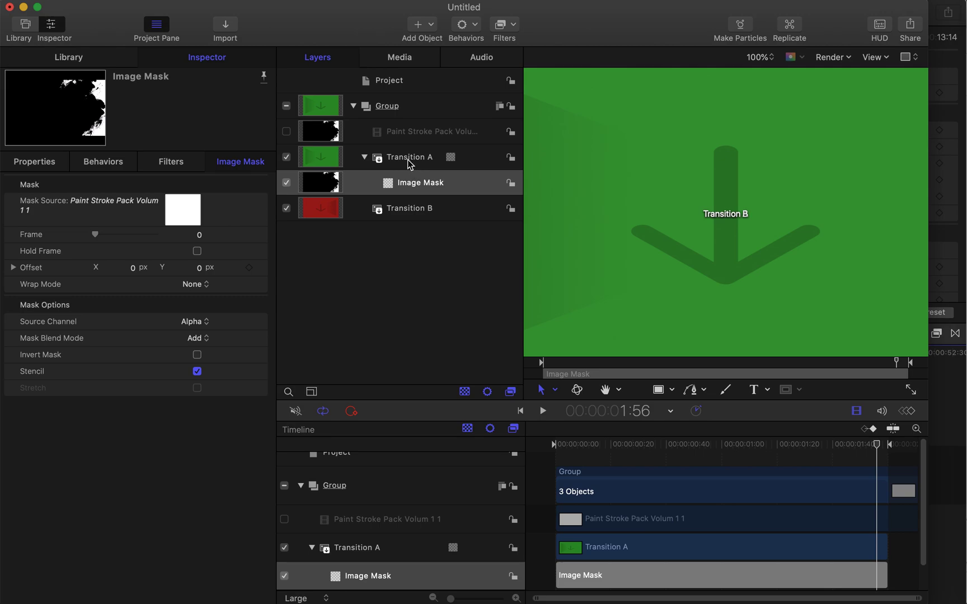
pyautogui.press('Home')
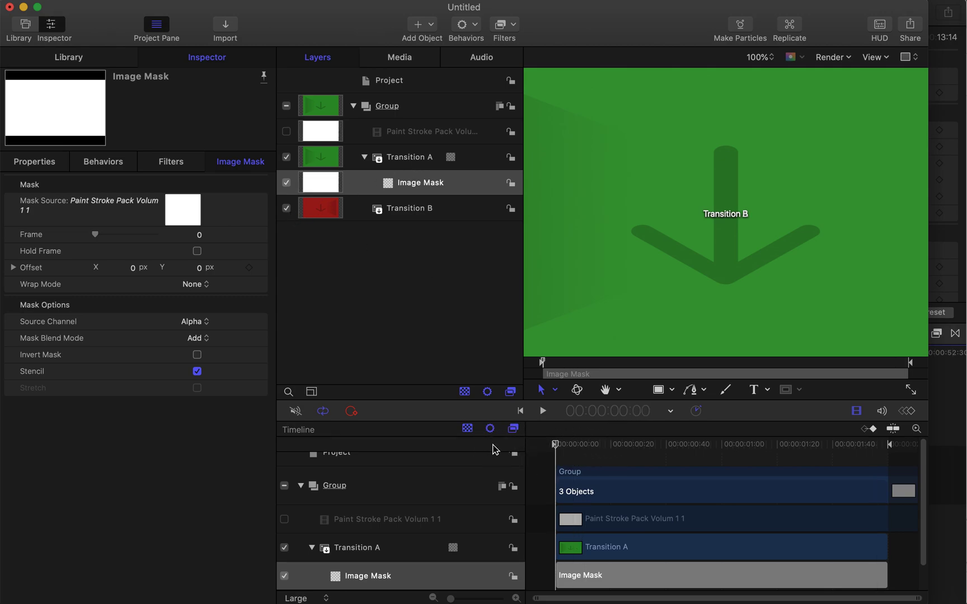
# - Set the source channel of Transition A's image mask to Luminance
pyautogui.click(386, 183)
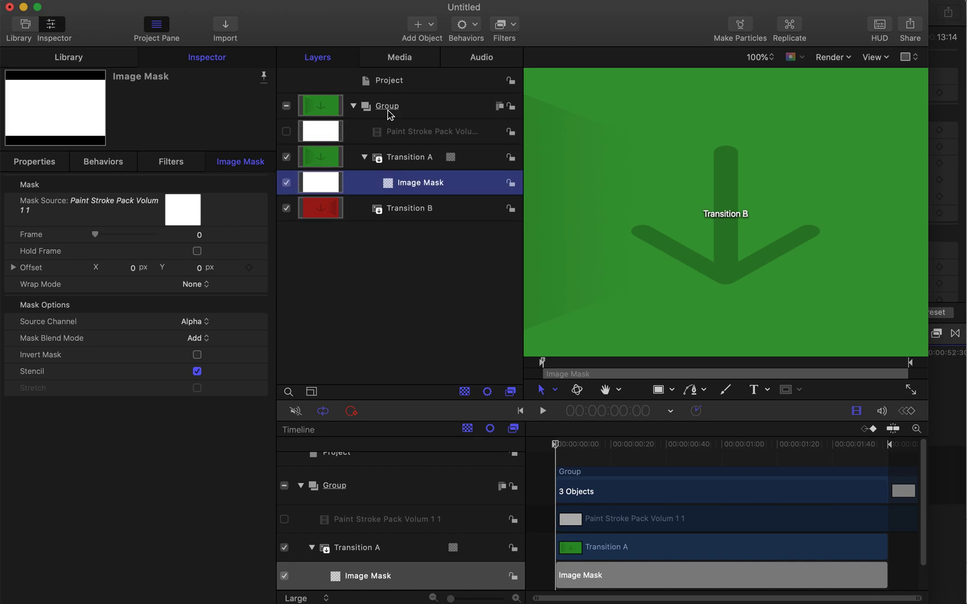
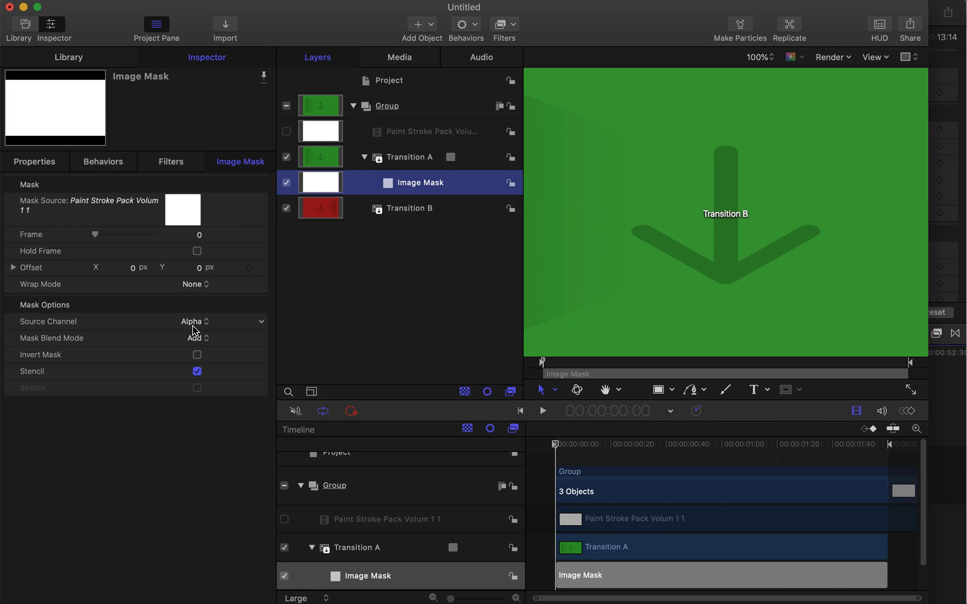
pyautogui.click(205, 326)
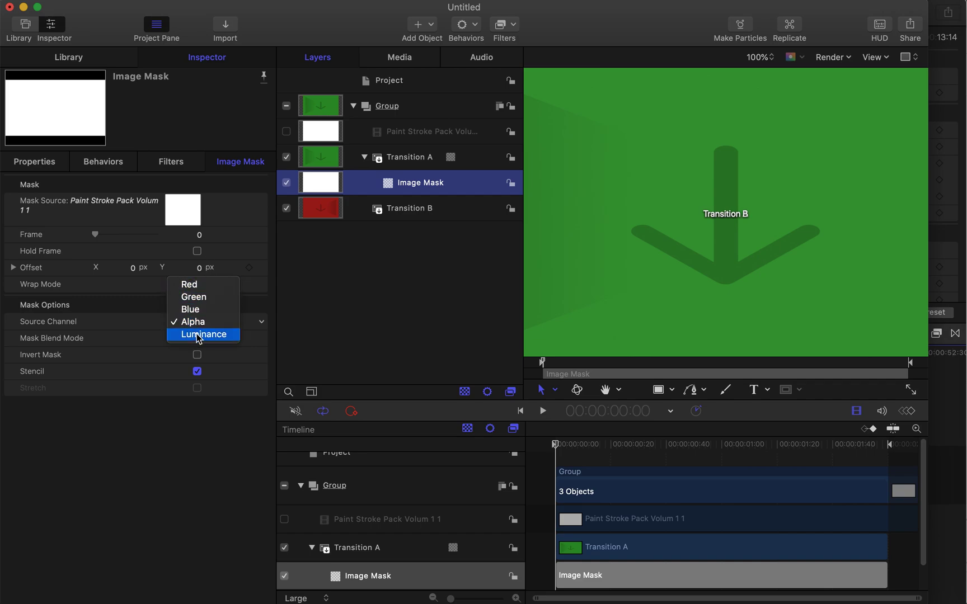
pyautogui.click(199, 334)
# - Try the Red and Blue source channels on the image mask, play the project from the start, and restore Luminance
pyautogui.click(199, 328)
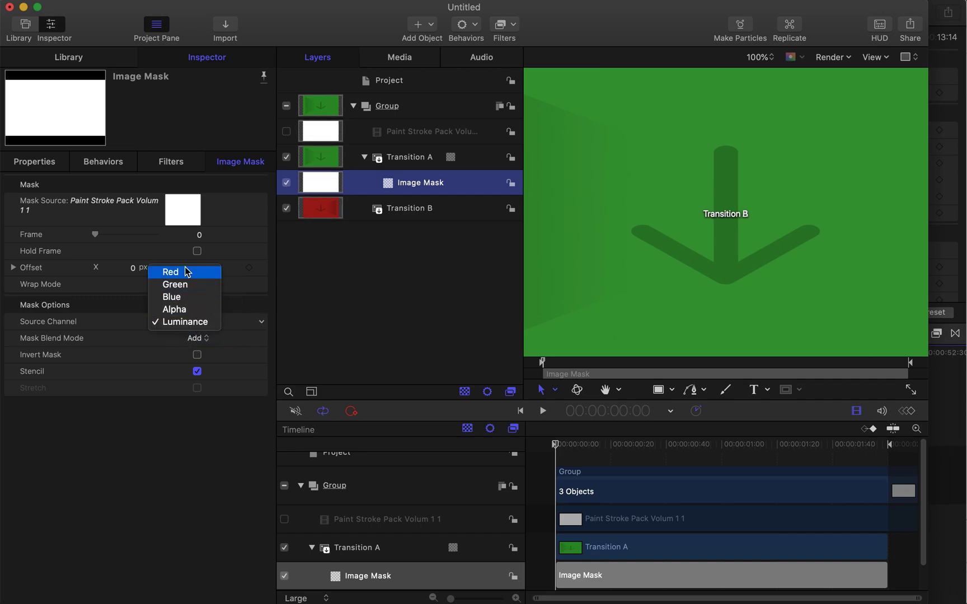
pyautogui.click(187, 272)
pyautogui.click(193, 323)
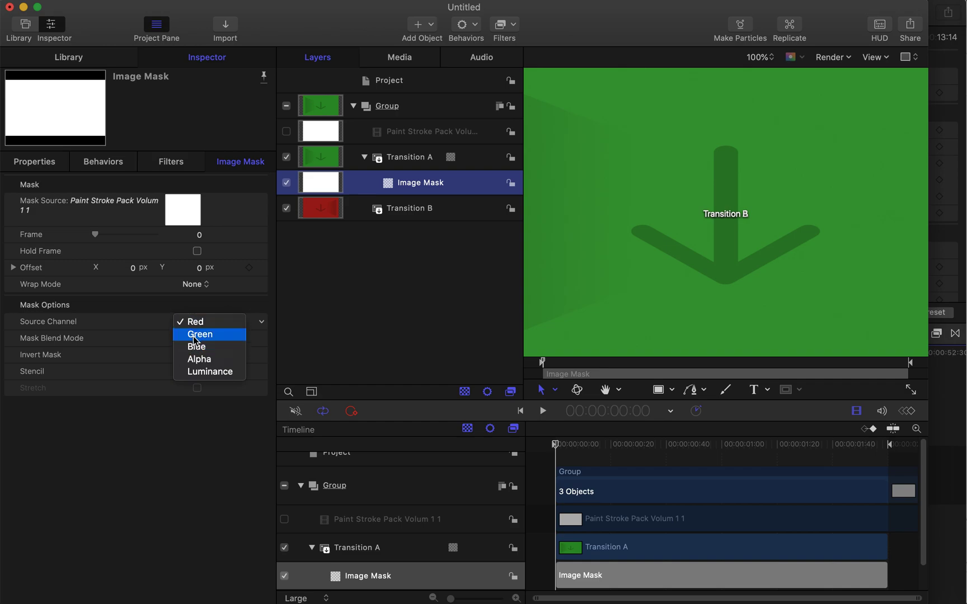
pyautogui.click(196, 350)
pyautogui.click(557, 445)
pyautogui.press('space')
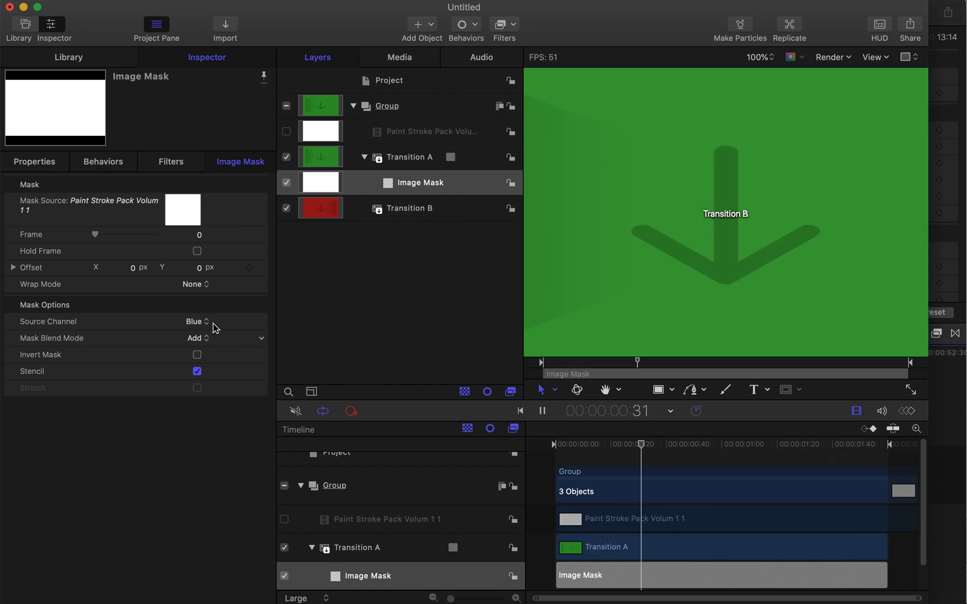
pyautogui.click(193, 322)
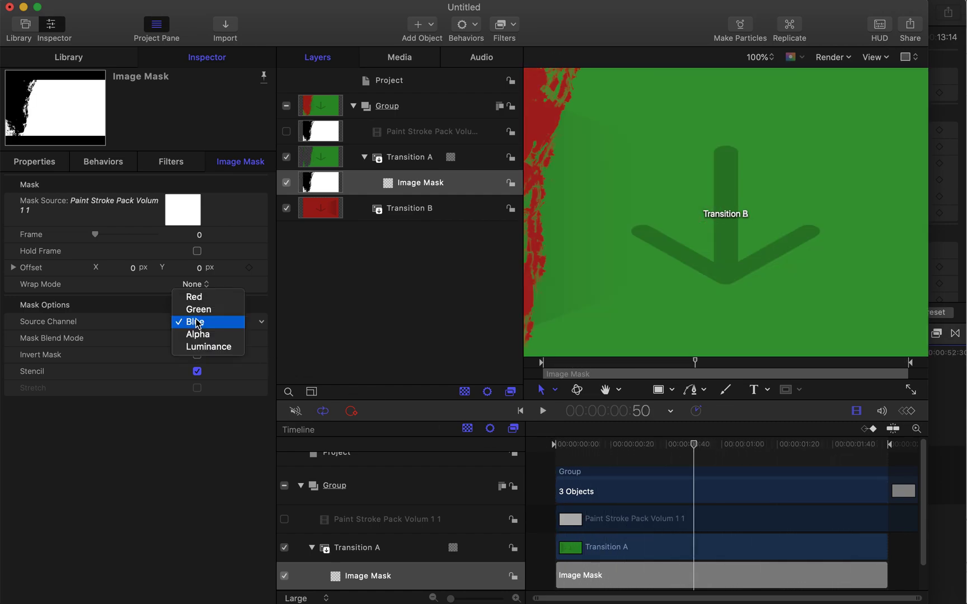
pyautogui.click(211, 347)
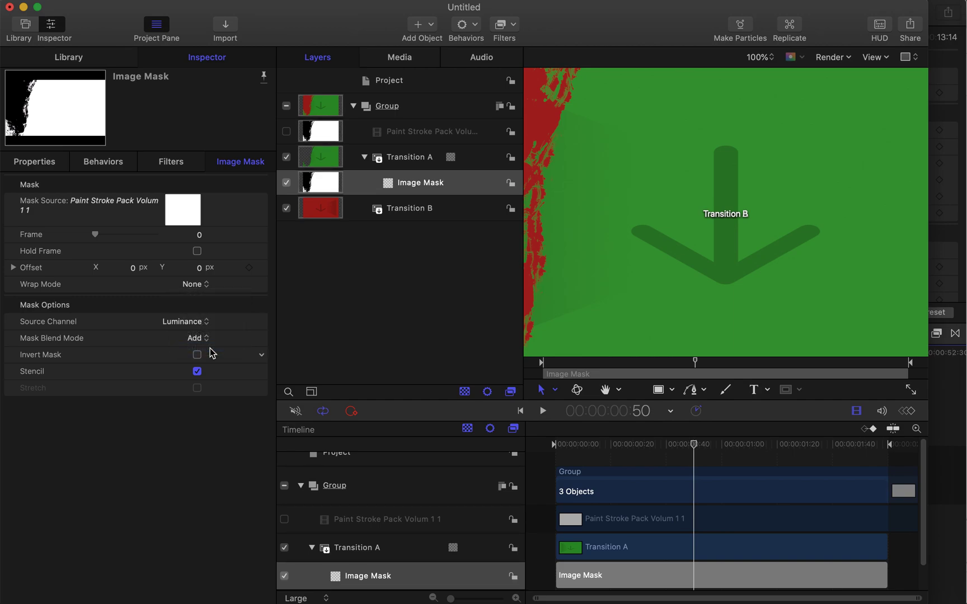
# - Turn off the image mask's Stencil option, play the transition from the start, and turn Stencil back on
pyautogui.click(197, 372)
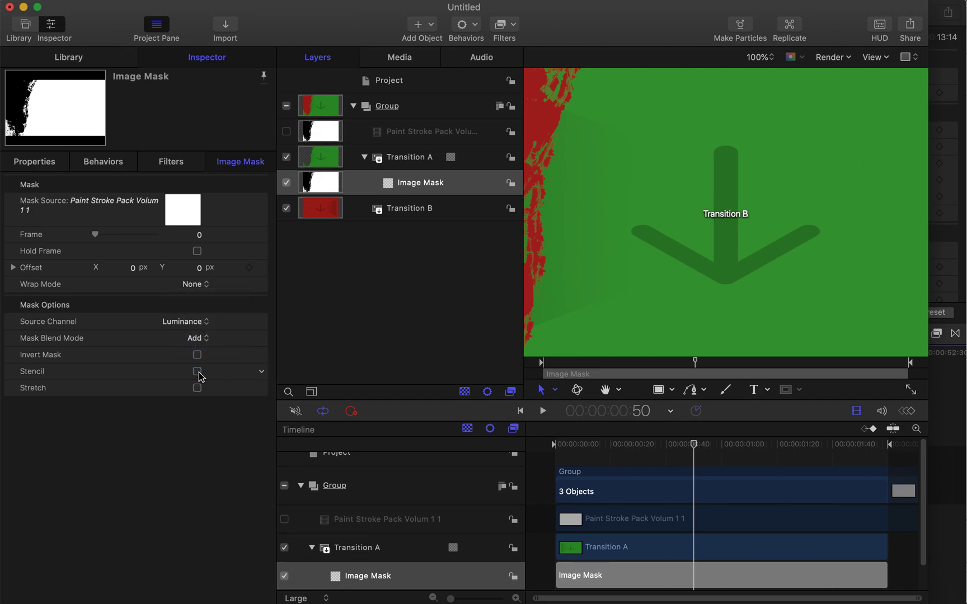
pyautogui.moveTo(651, 442); pyautogui.dragTo(477, 446)
pyautogui.press('space')
pyautogui.press('space')
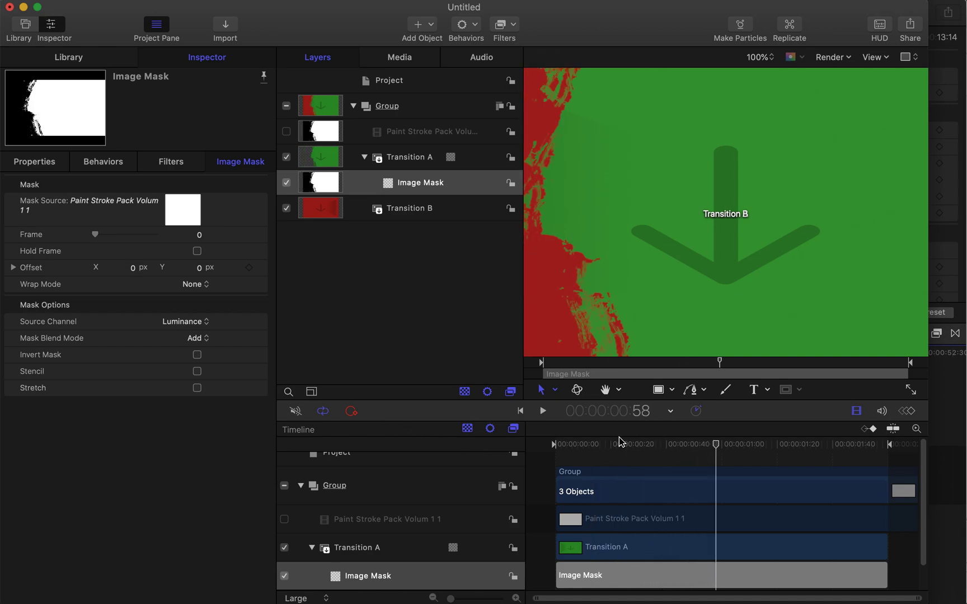
pyautogui.press('space')
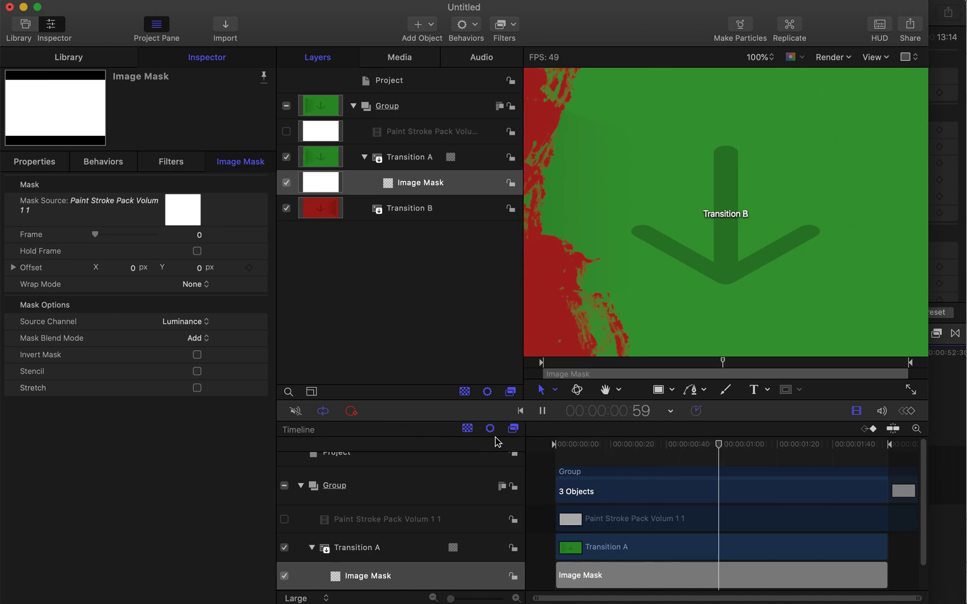
pyautogui.press('space')
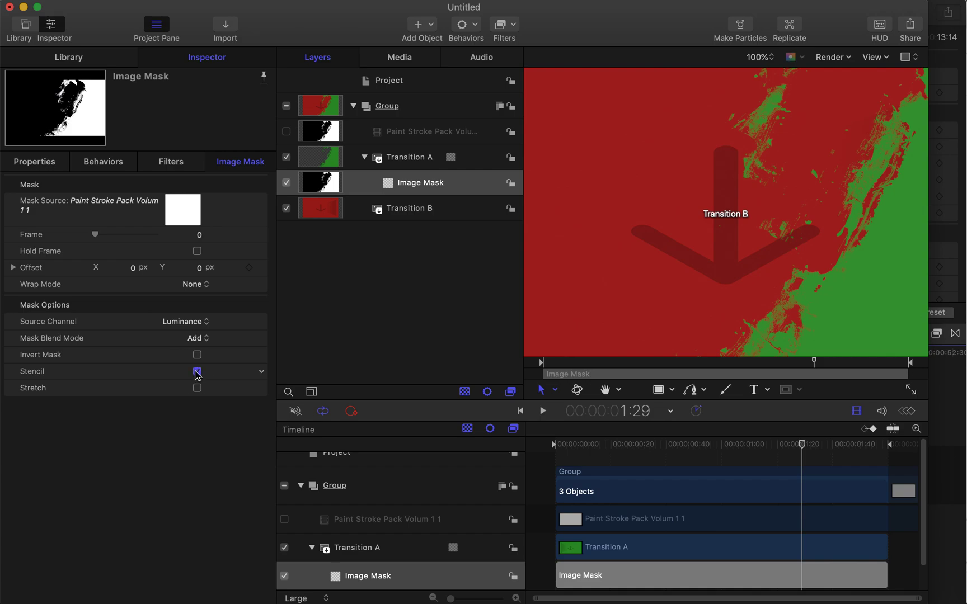
pyautogui.click(197, 372)
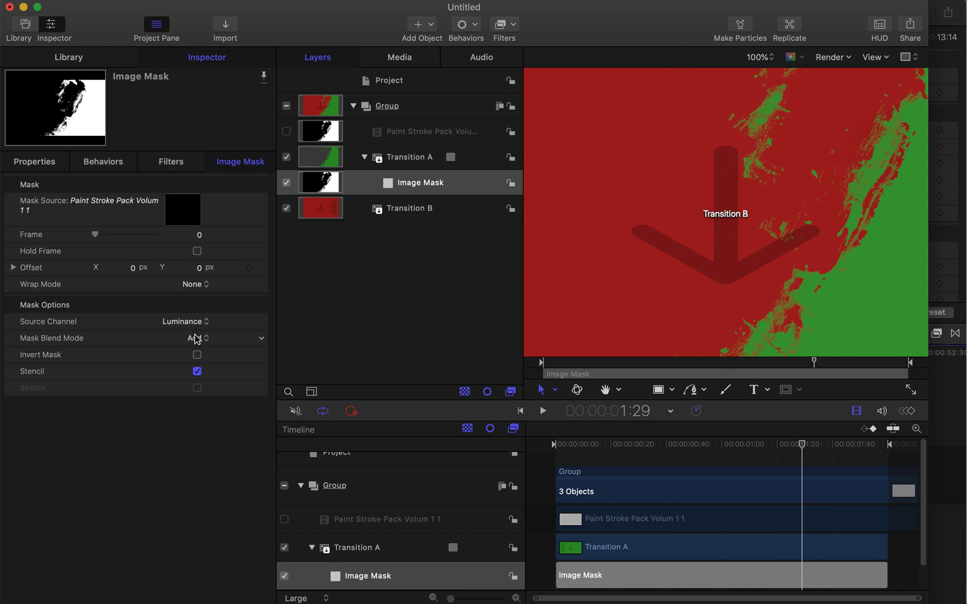
# - Review the source channel choices, play the masked transition from the first frame, and scrub to 00:00:01:42
pyautogui.moveTo(577, 446); pyautogui.dragTo(506, 450)
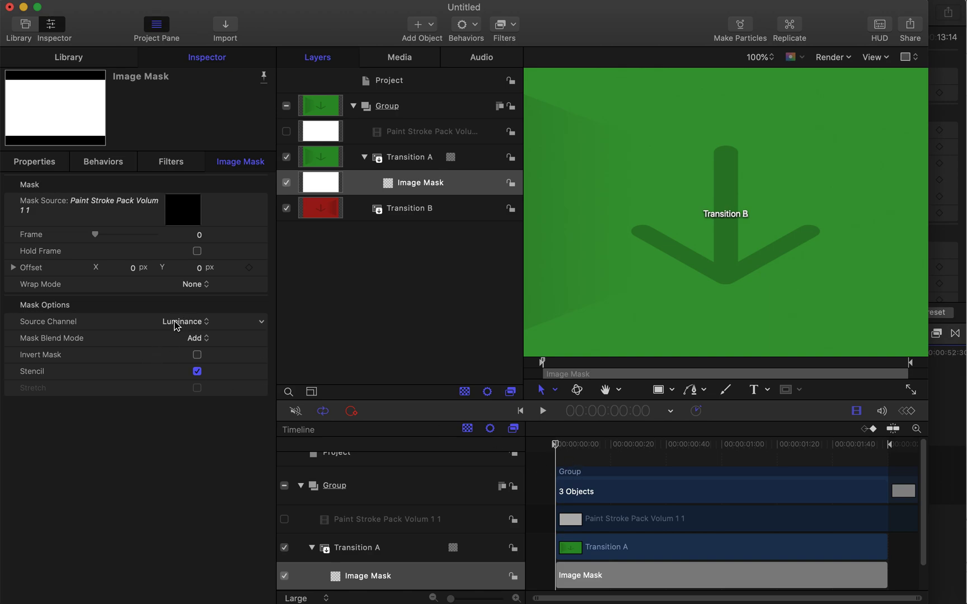
pyautogui.click(197, 325)
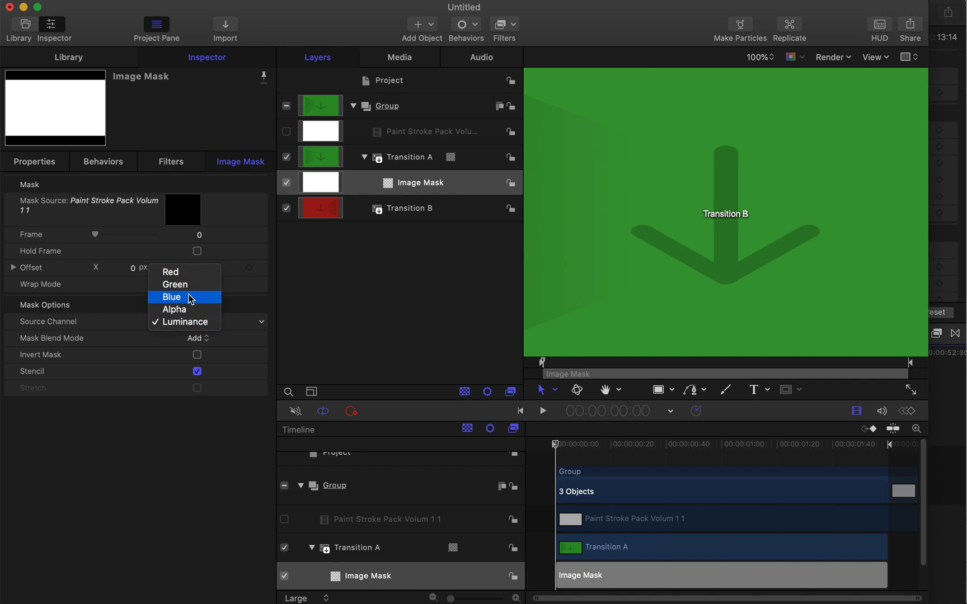
pyautogui.click(574, 457)
pyautogui.press('space')
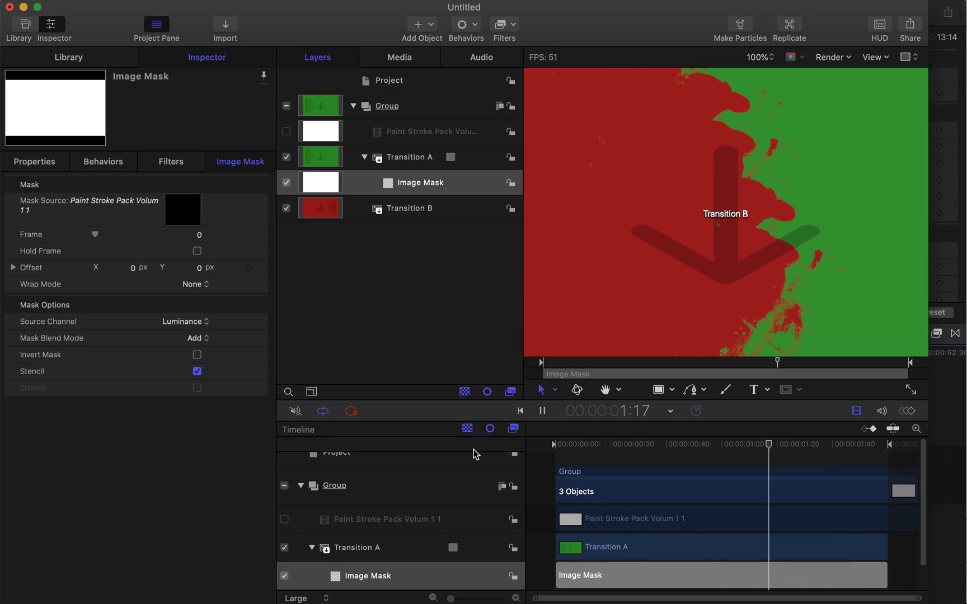
pyautogui.press('space')
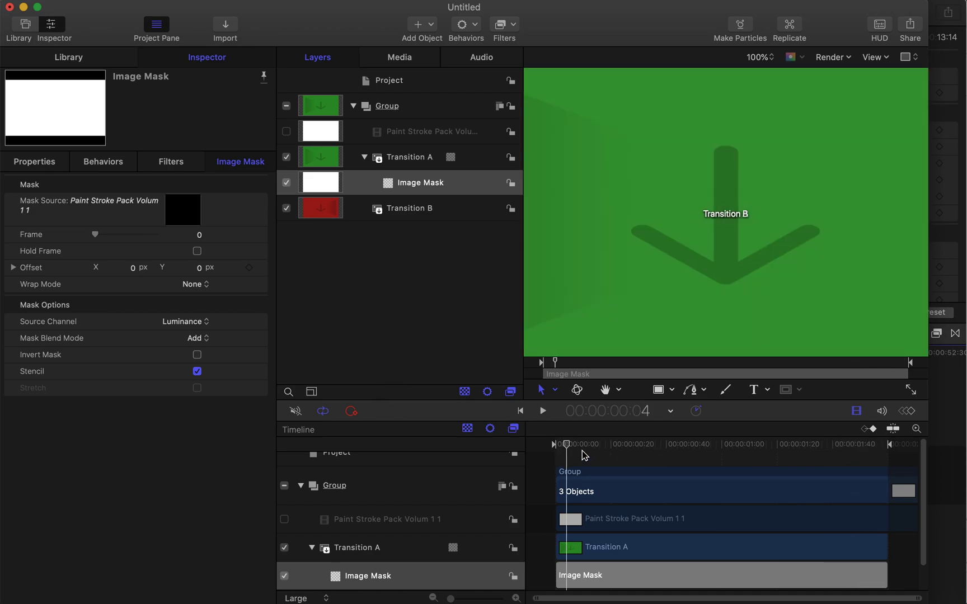
pyautogui.moveTo(575, 448); pyautogui.dragTo(837, 446)
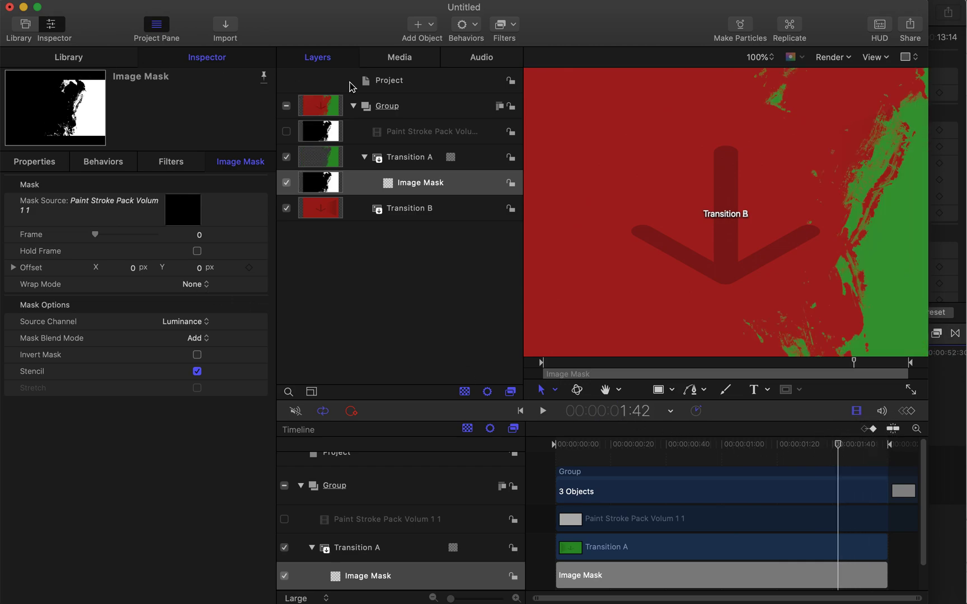
# - Set the project duration to 00:00:01:00 in the project's properties
pyautogui.click(392, 82)
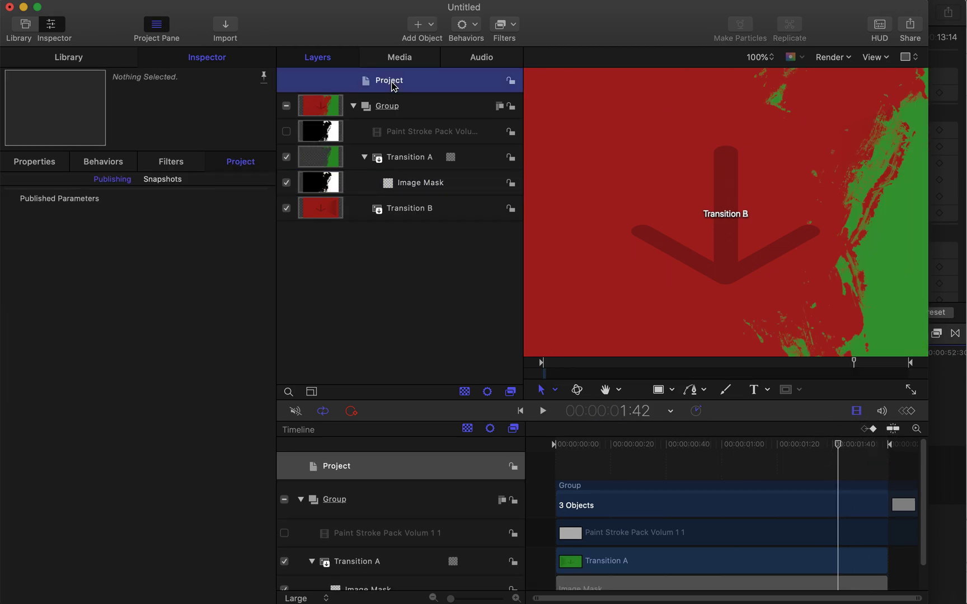
pyautogui.click(69, 58)
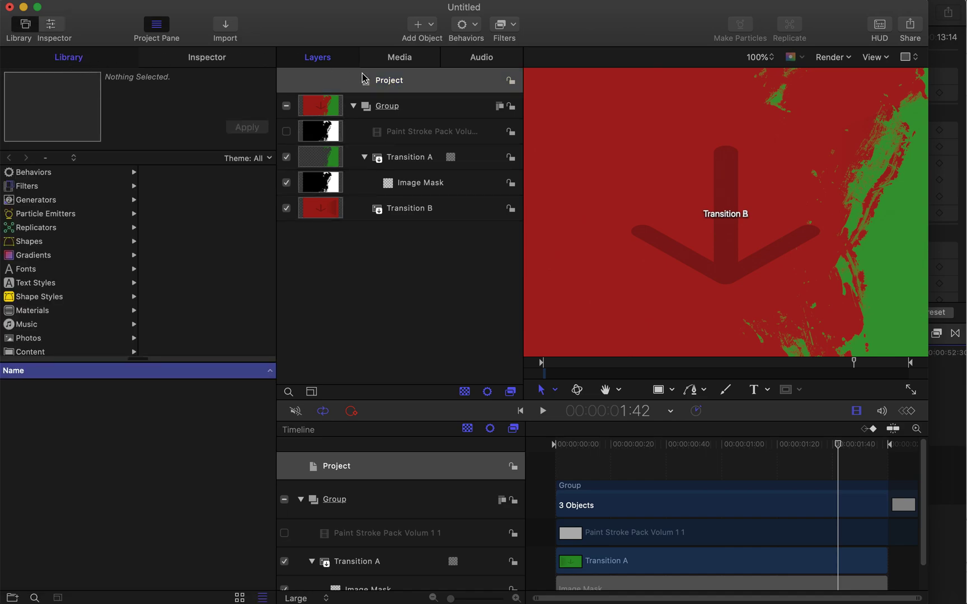
pyautogui.click(217, 66)
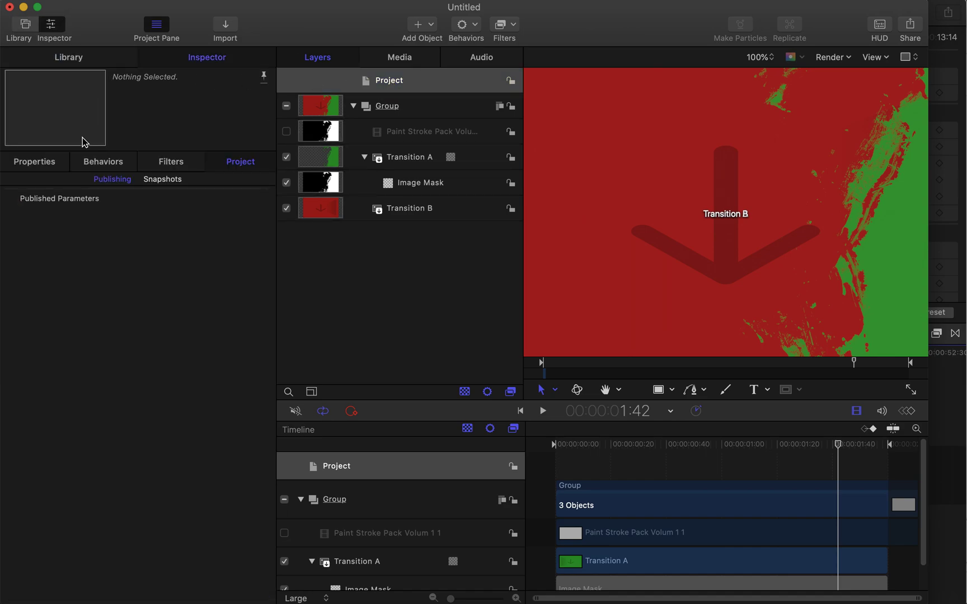
pyautogui.click(35, 163)
pyautogui.click(184, 318)
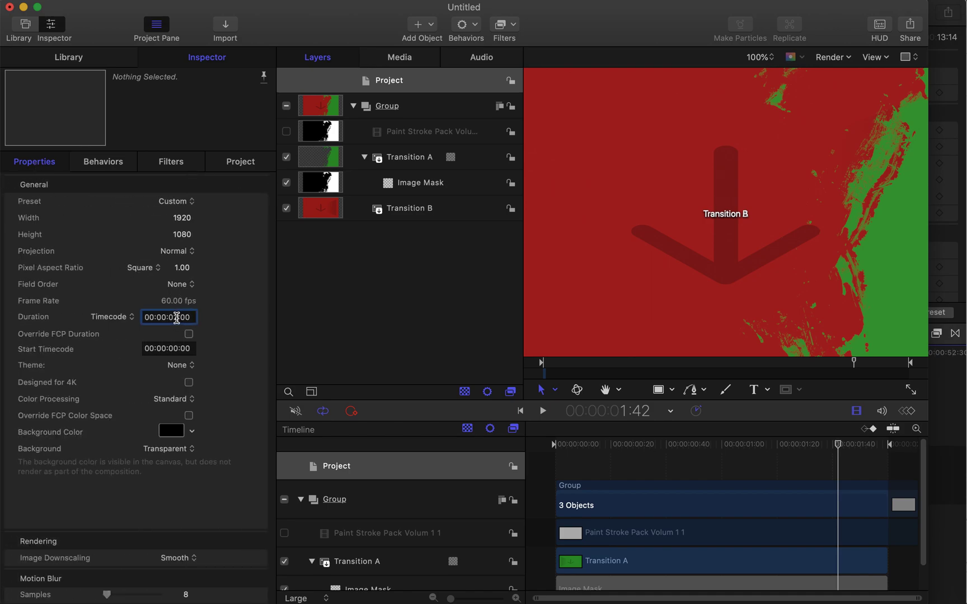
pyautogui.write('100')
pyautogui.press('Return')
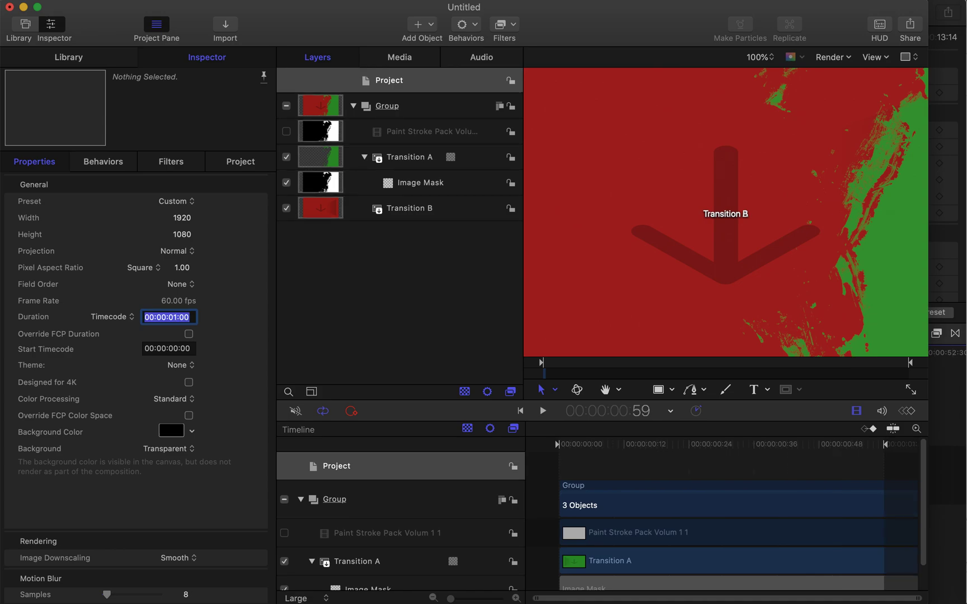
# - Play and scrub through the one-second project to see how much of the paint stroke fits
pyautogui.moveTo(664, 442); pyautogui.dragTo(885, 446)
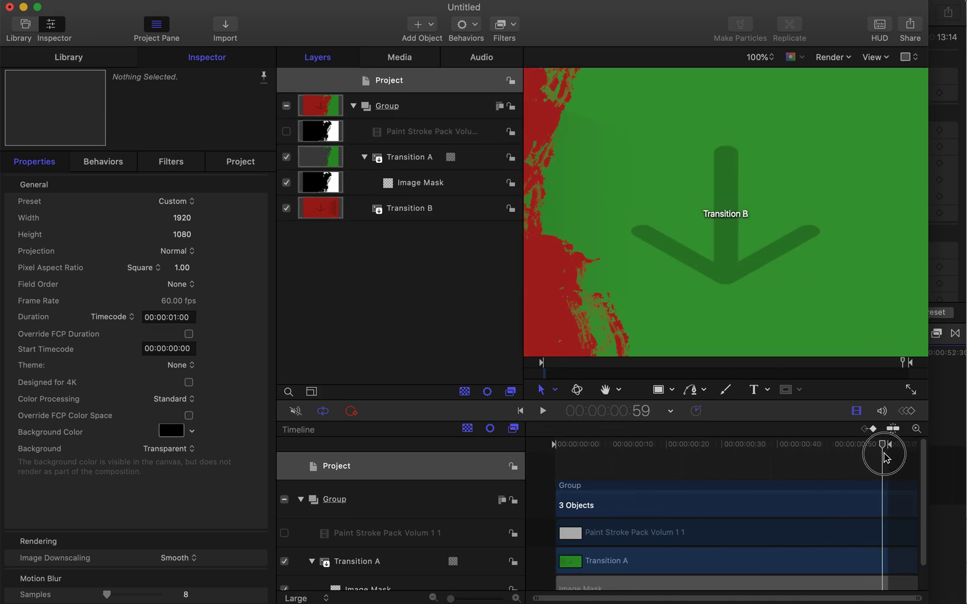
pyautogui.press('space')
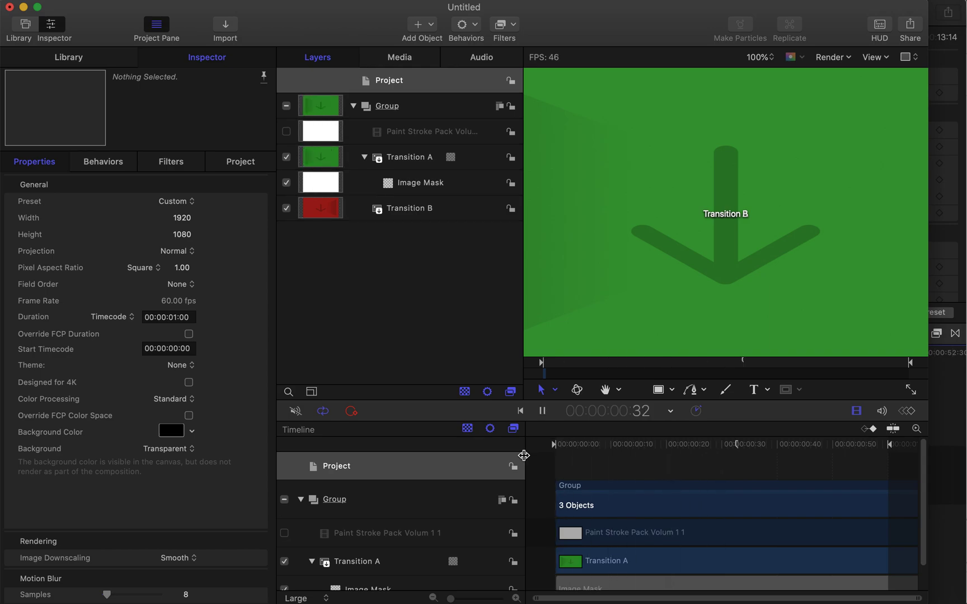
pyautogui.press('space')
pyautogui.moveTo(661, 451)
pyautogui.mouseDown()
pyautogui.moveTo(652, 443)
pyautogui.moveTo(816, 443)
pyautogui.mouseUp()
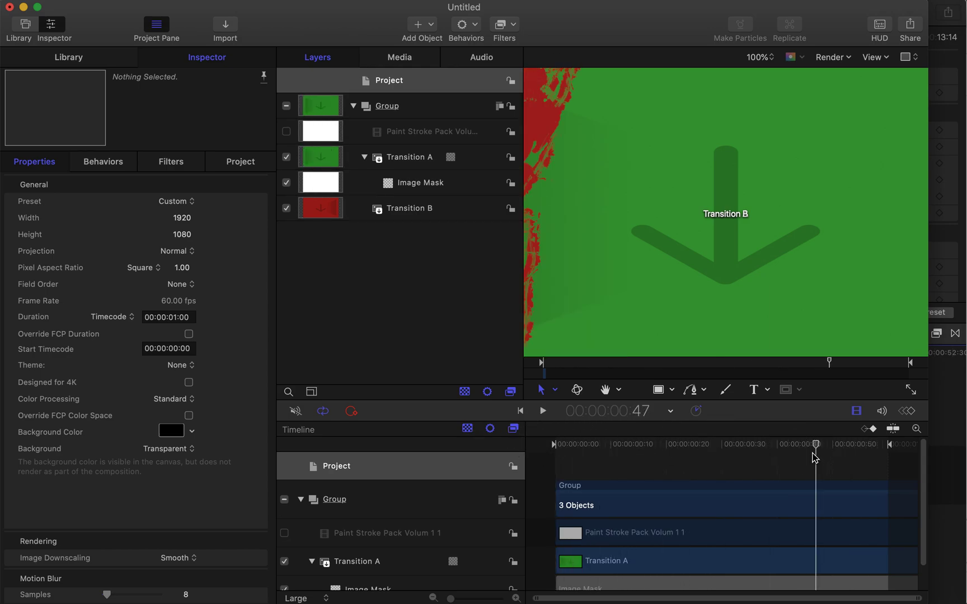
# - Set the project duration to 00:00:02:00
pyautogui.click(175, 318)
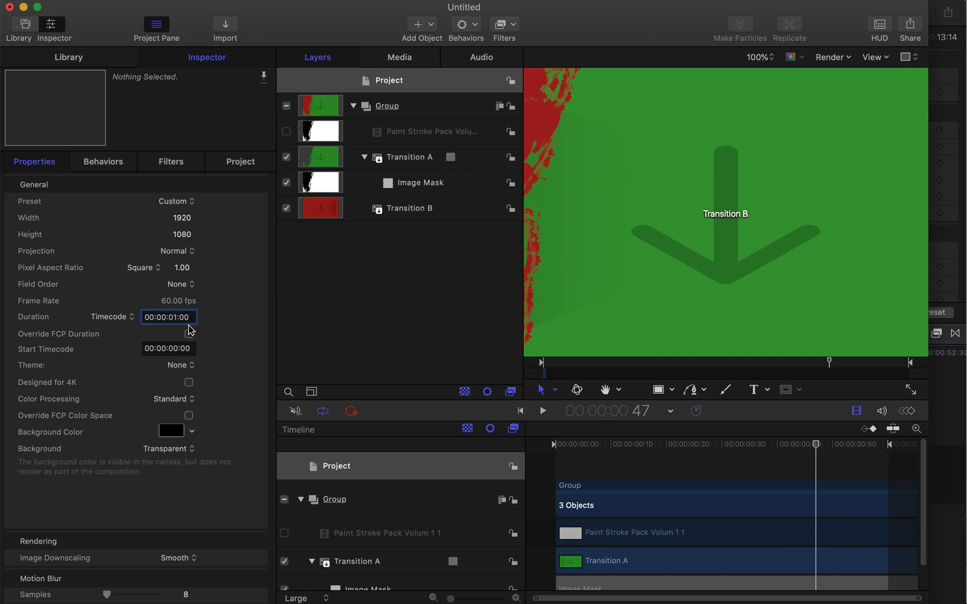
pyautogui.write('2')
pyautogui.press('Return')
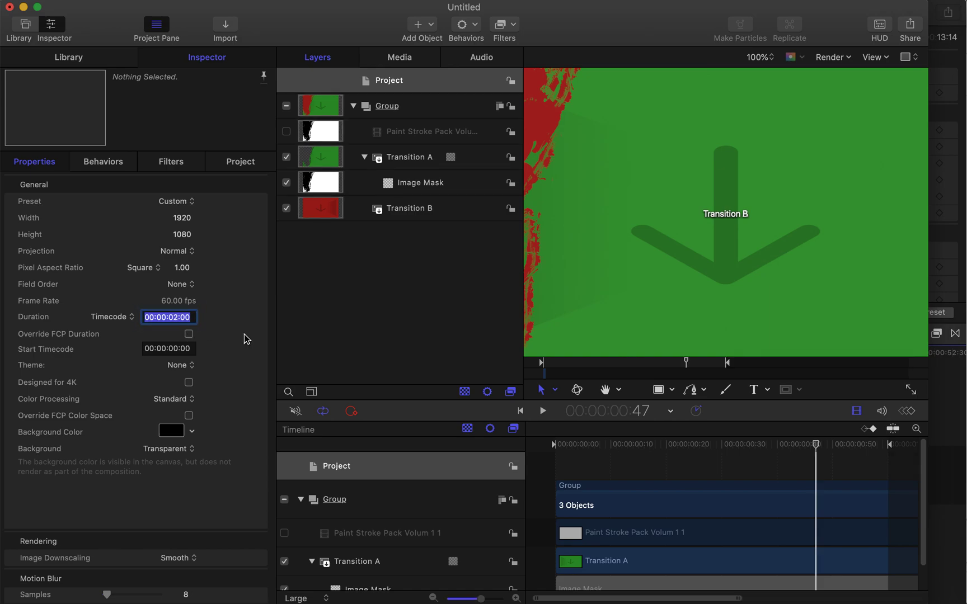
# - Play and scrub the two-second transition to its last frame, return to the start, and fit the project in the timeline
pyautogui.click(576, 455)
pyautogui.press('space')
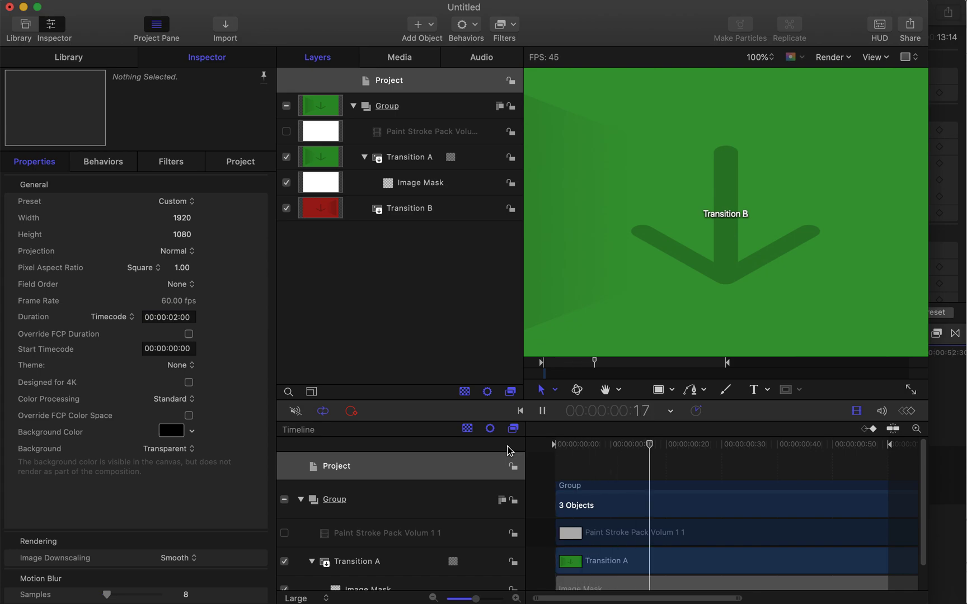
pyautogui.press('space')
pyautogui.moveTo(661, 446); pyautogui.dragTo(529, 443)
pyautogui.hscroll(6, 739, 509)
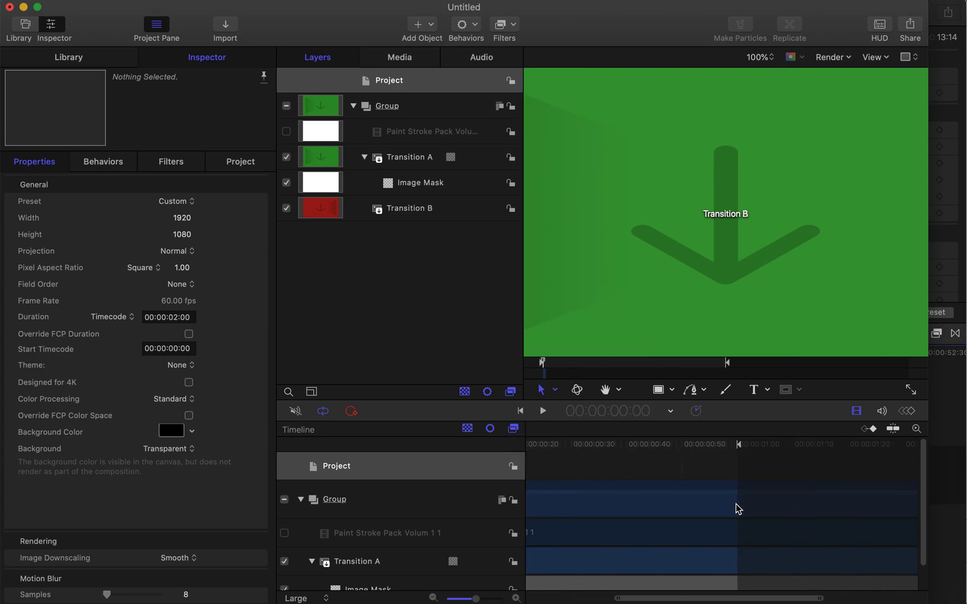
pyautogui.moveTo(559, 450); pyautogui.dragTo(902, 450)
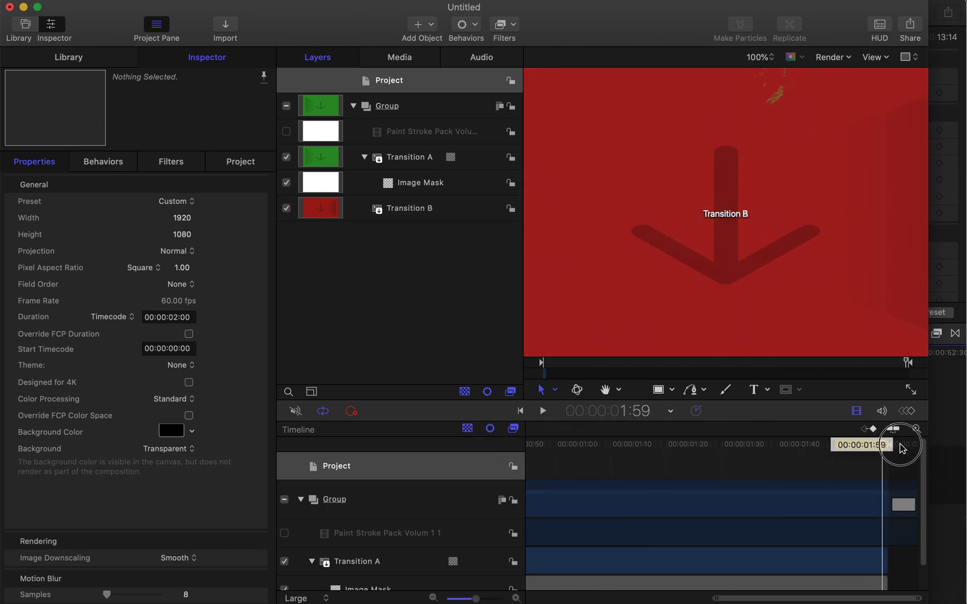
pyautogui.press('Home')
pyautogui.hotkey('shift', 'z')
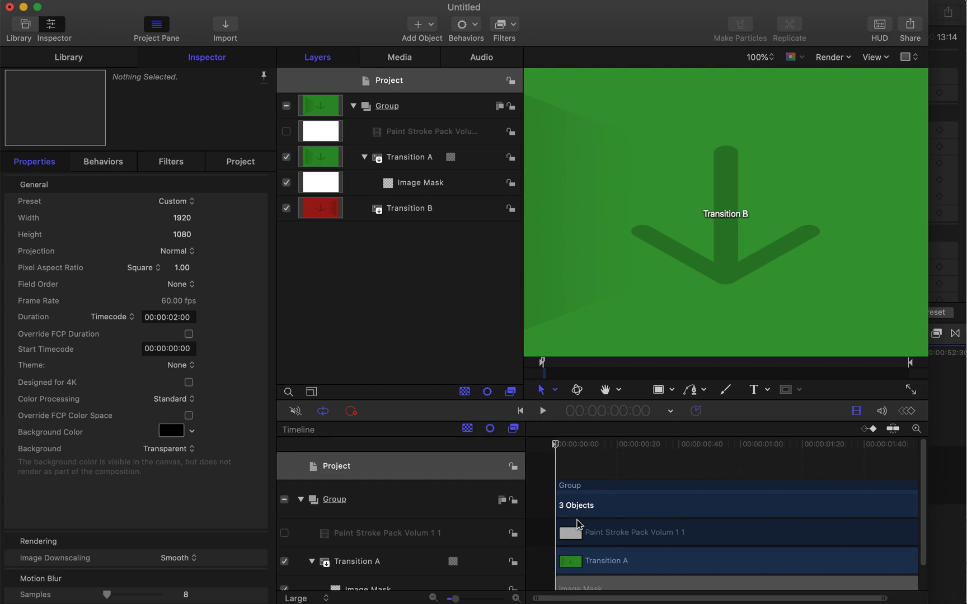
# - Play the transition from its first frame and scrub to about frame 41 to find where the paint stroke begins
pyautogui.moveTo(897, 448)
pyautogui.mouseDown()
pyautogui.moveTo(877, 447)
pyautogui.moveTo(893, 451)
pyautogui.mouseUp()
pyautogui.press('Home')
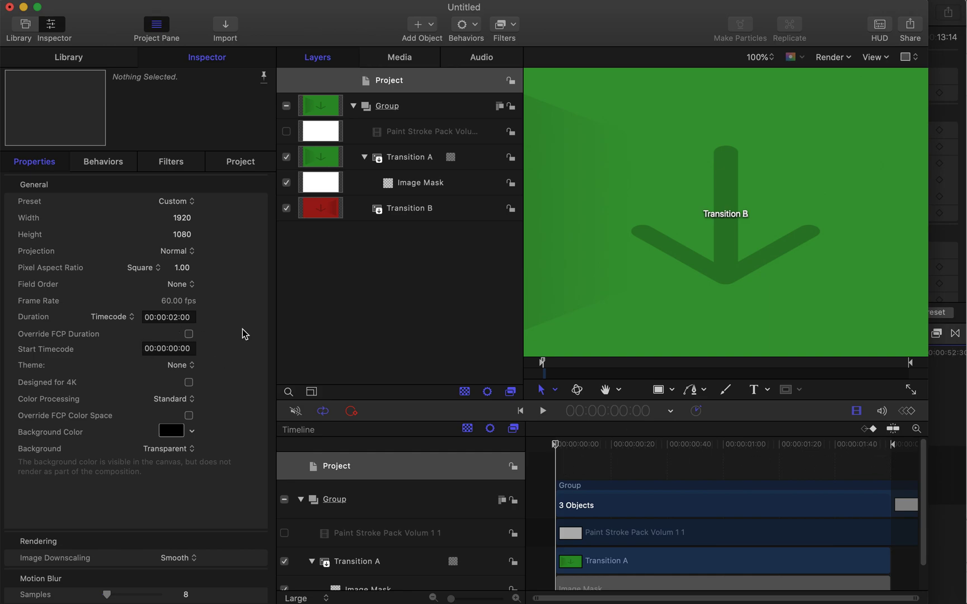
pyautogui.press('space')
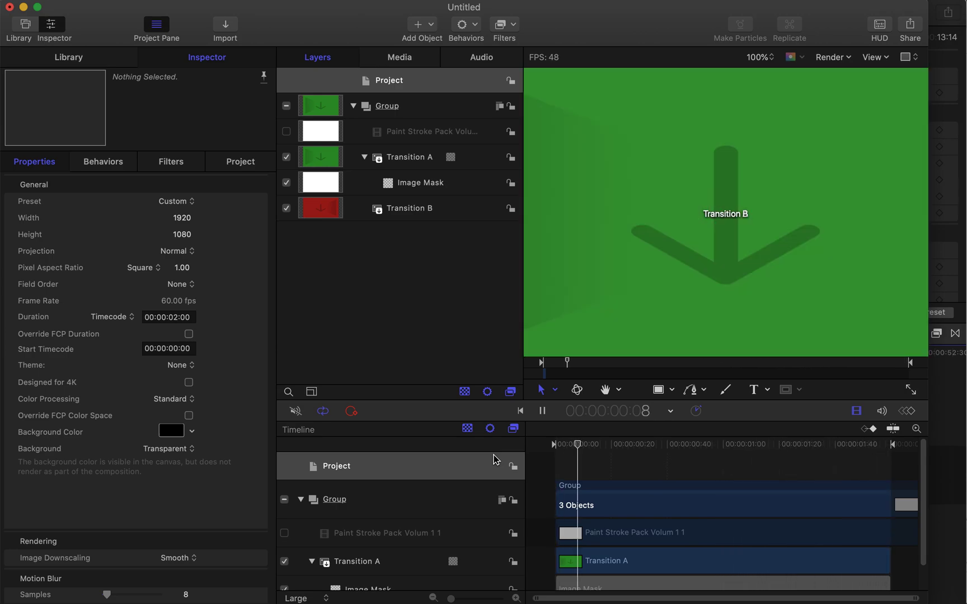
pyautogui.press('space')
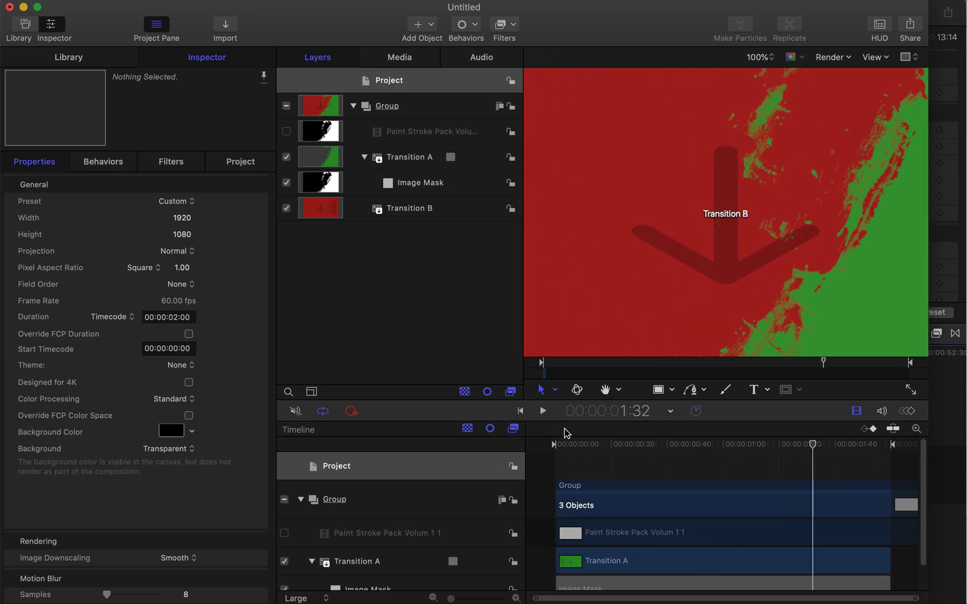
pyautogui.moveTo(584, 449)
pyautogui.mouseDown()
pyautogui.moveTo(536, 443)
pyautogui.moveTo(642, 445)
pyautogui.moveTo(558, 450)
pyautogui.moveTo(644, 457)
pyautogui.moveTo(695, 448)
pyautogui.moveTo(670, 450)
pyautogui.mouseUp()
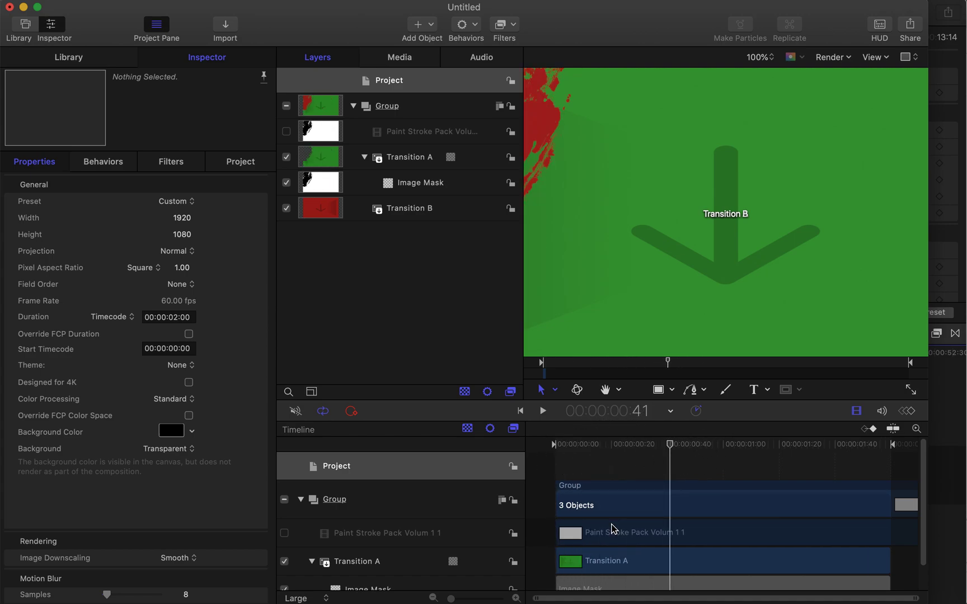
# - Slide the Paint Stroke Pack Volum 1 1 clip earlier in the timeline so the stroke begins close to the project's start
pyautogui.click(625, 539)
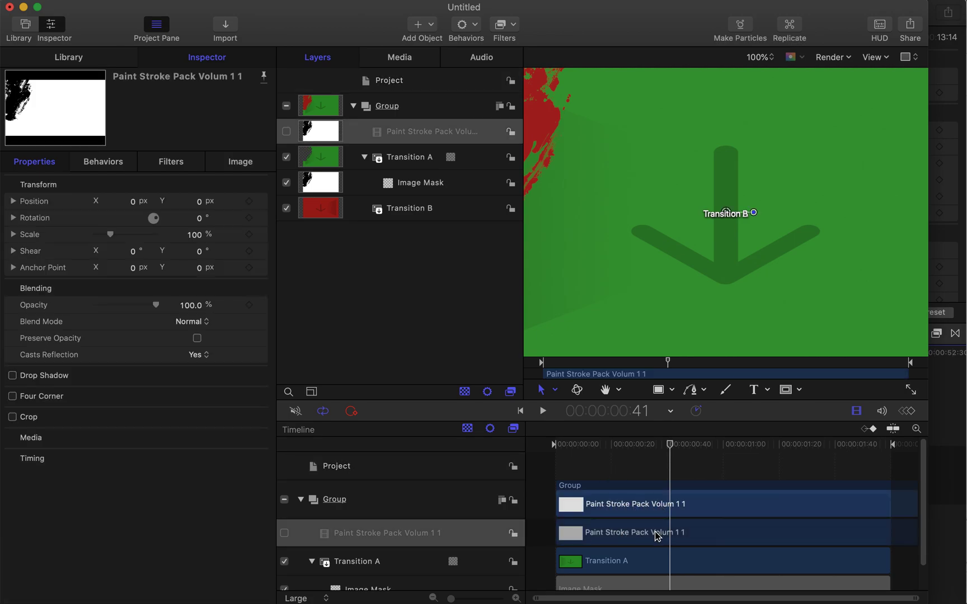
pyautogui.moveTo(684, 536); pyautogui.dragTo(660, 538)
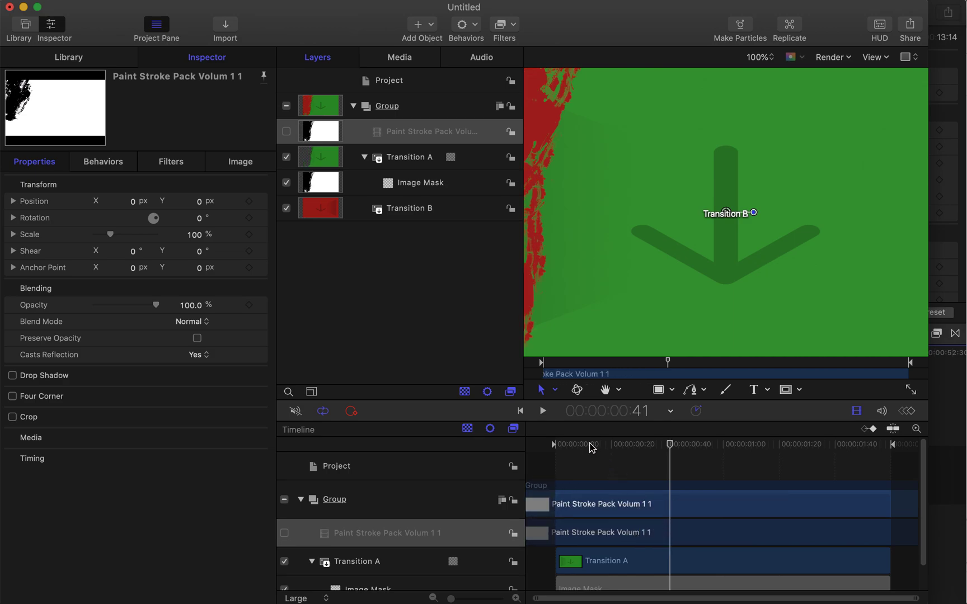
pyautogui.moveTo(592, 448); pyautogui.dragTo(510, 448)
pyautogui.moveTo(612, 535)
pyautogui.mouseDown()
pyautogui.moveTo(556, 534)
pyautogui.moveTo(605, 540)
pyautogui.mouseUp()
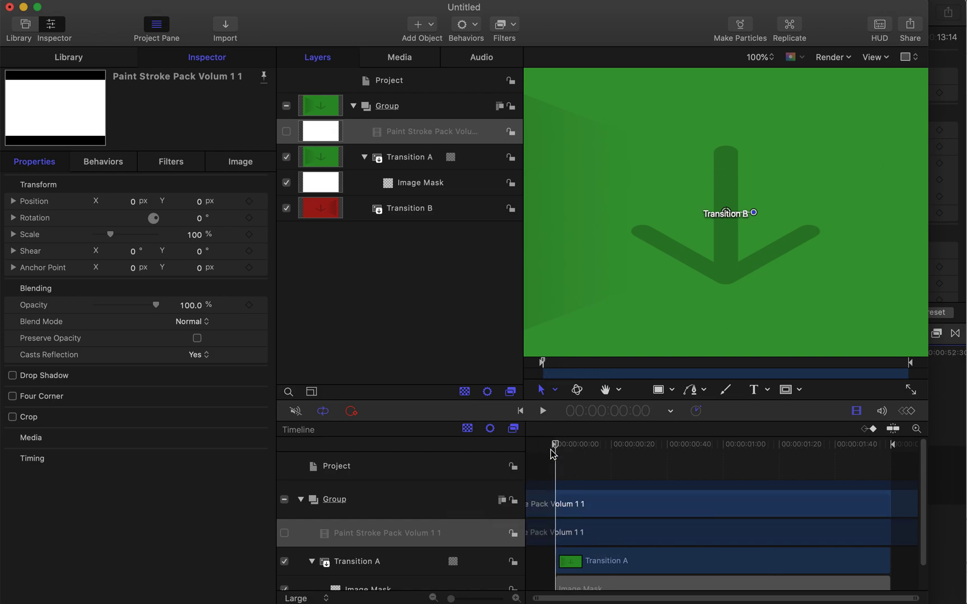
# - Play the retimed transition several times to check when the paint stroke enters and finishes
pyautogui.press('space')
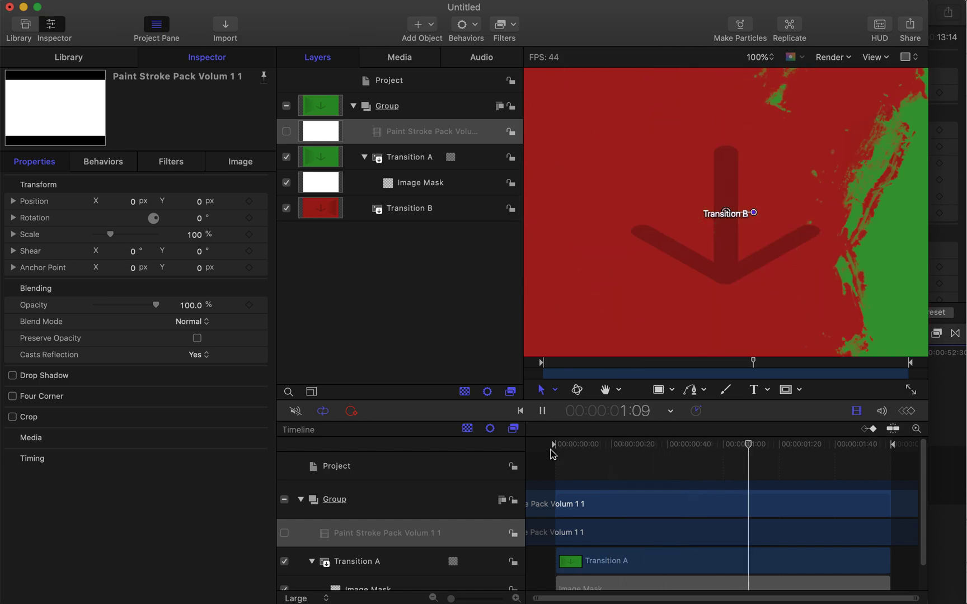
pyautogui.press('space')
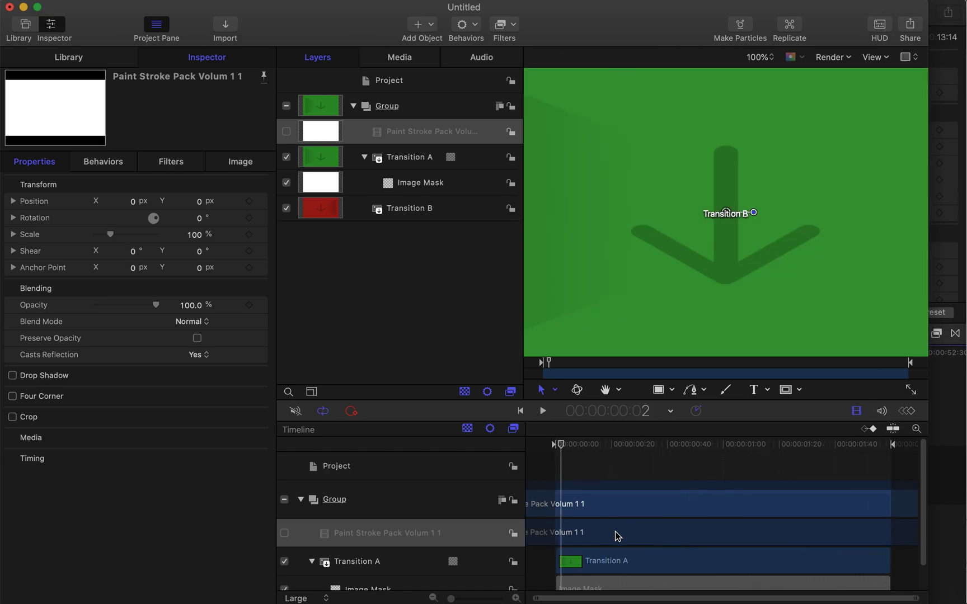
pyautogui.press('space')
pyautogui.press('space')
pyautogui.press('space')
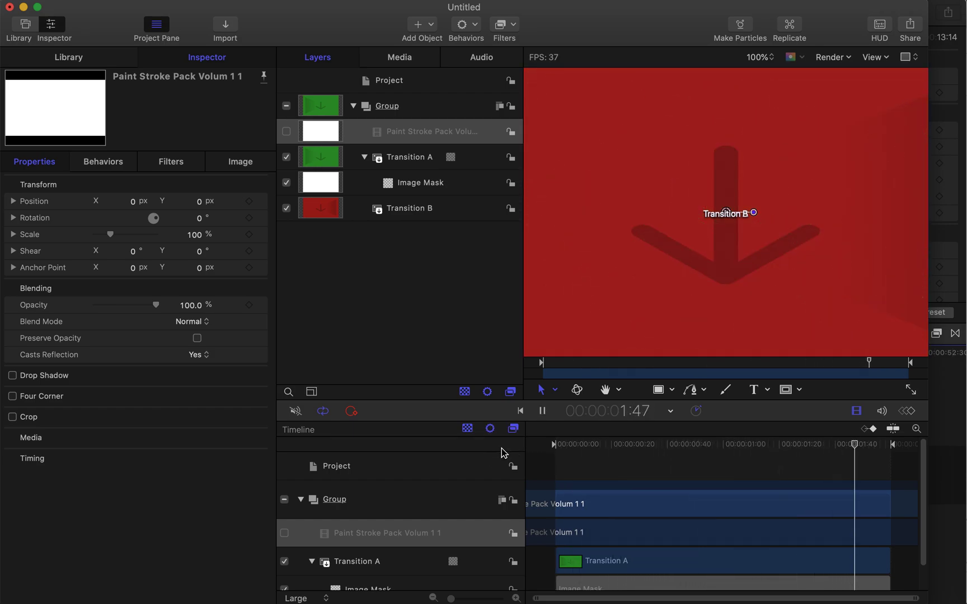
pyautogui.press('space')
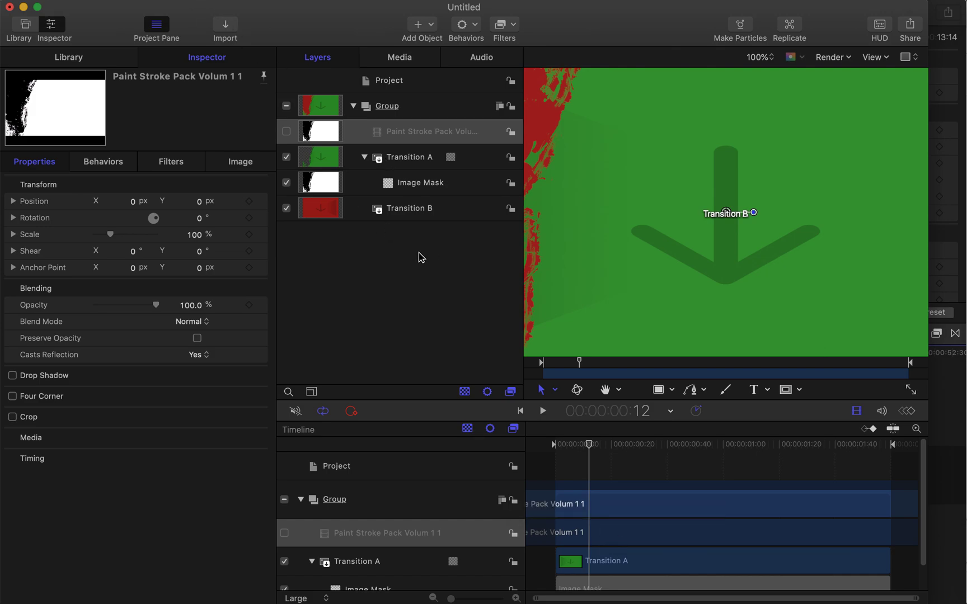
# - Publish the project as a Final Cut Pro transition template named test1 in the My Transi category
pyautogui.press('super+s')
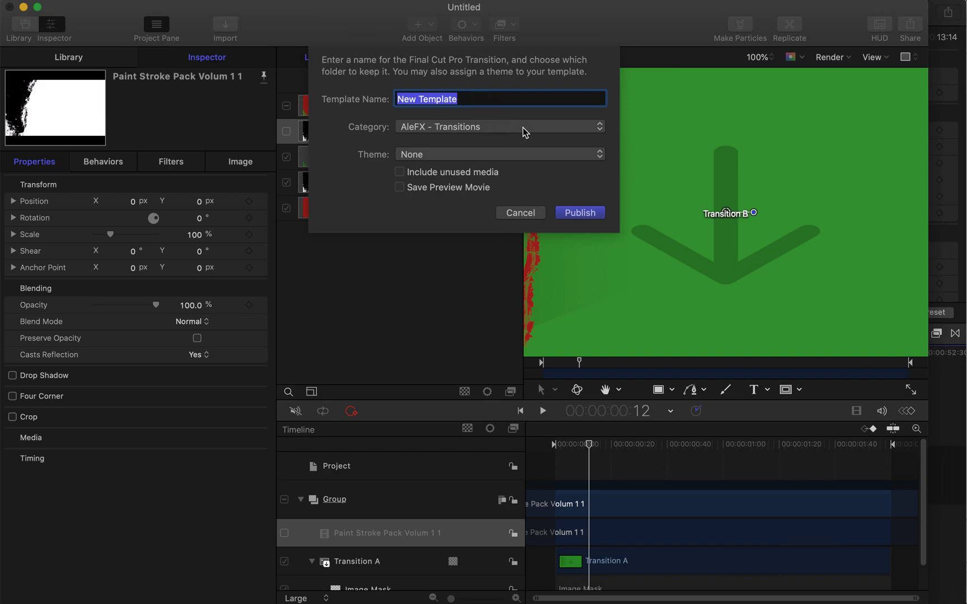
pyautogui.click(489, 135)
pyautogui.press('Escape')
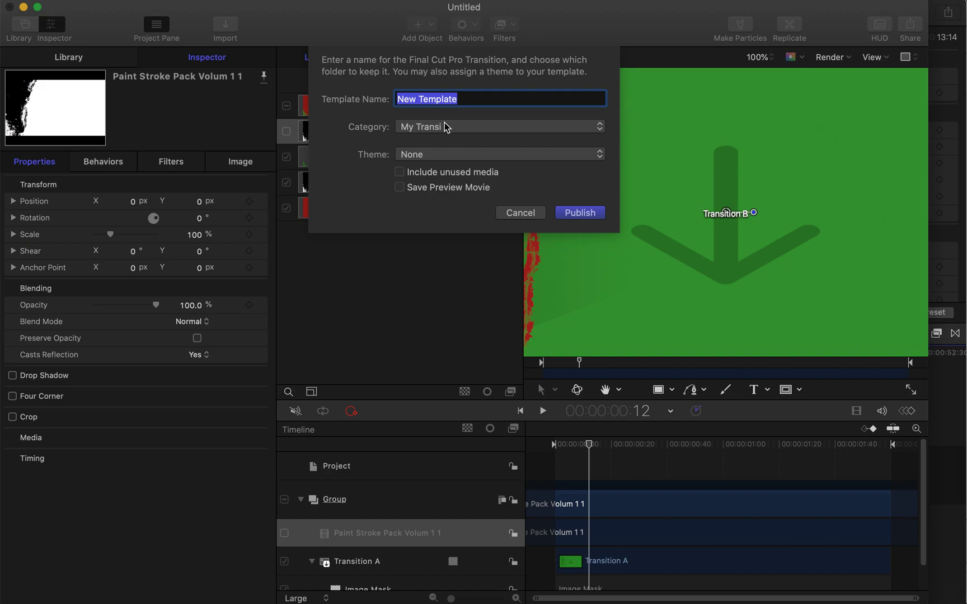
pyautogui.click(447, 127)
pyautogui.click(455, 99)
pyautogui.write('test1')
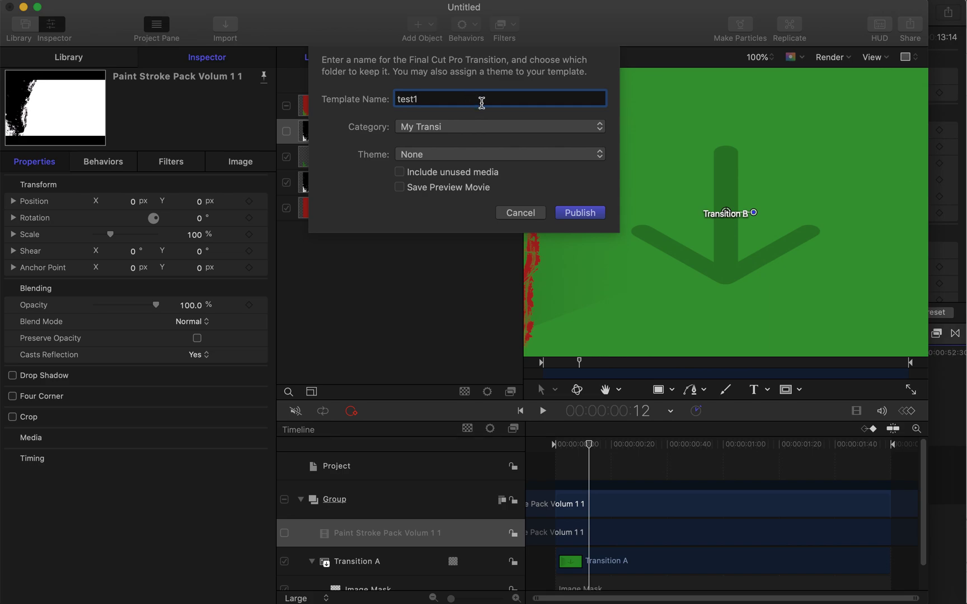
pyautogui.click(574, 215)
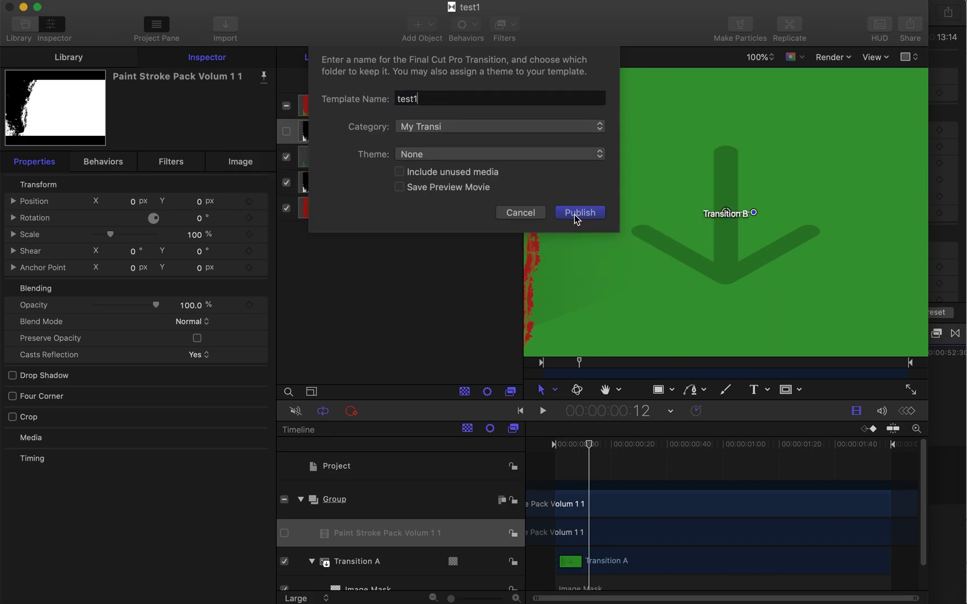
# - Switch to Final Cut Pro and delete the three existing transitions from the Untitled Project 3 timeline
pyautogui.press('super+Tab')
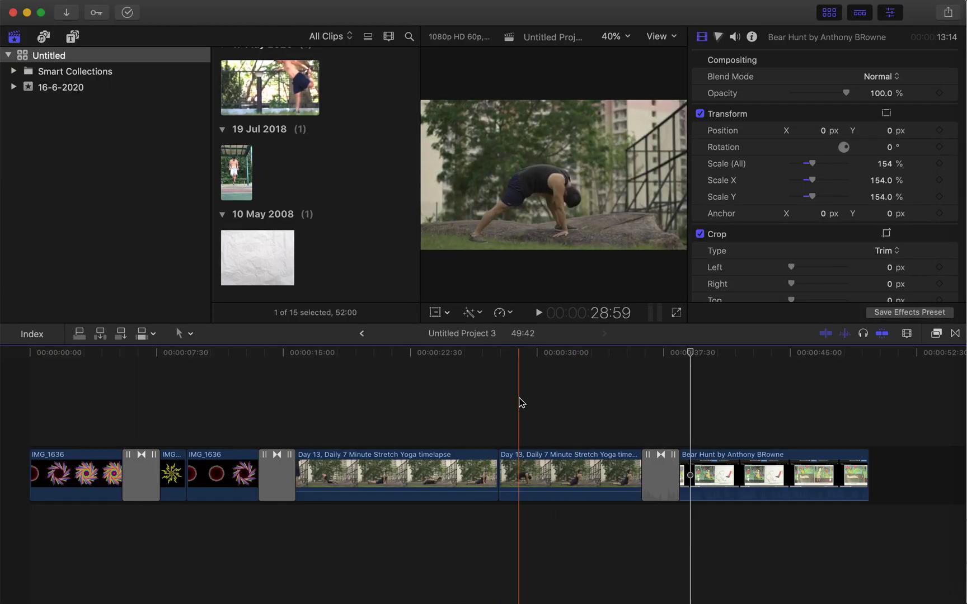
pyautogui.click(659, 482)
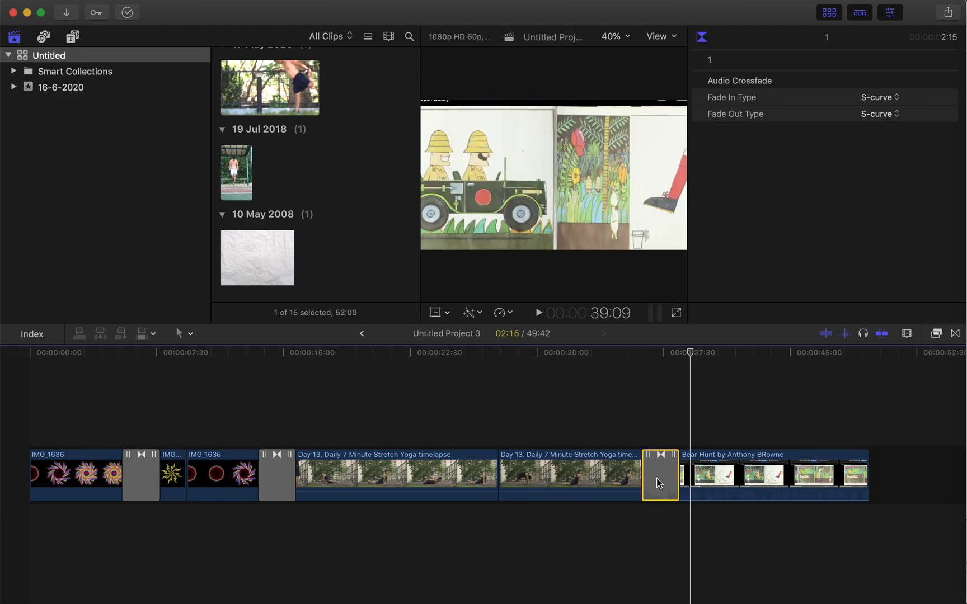
pyautogui.press('Delete')
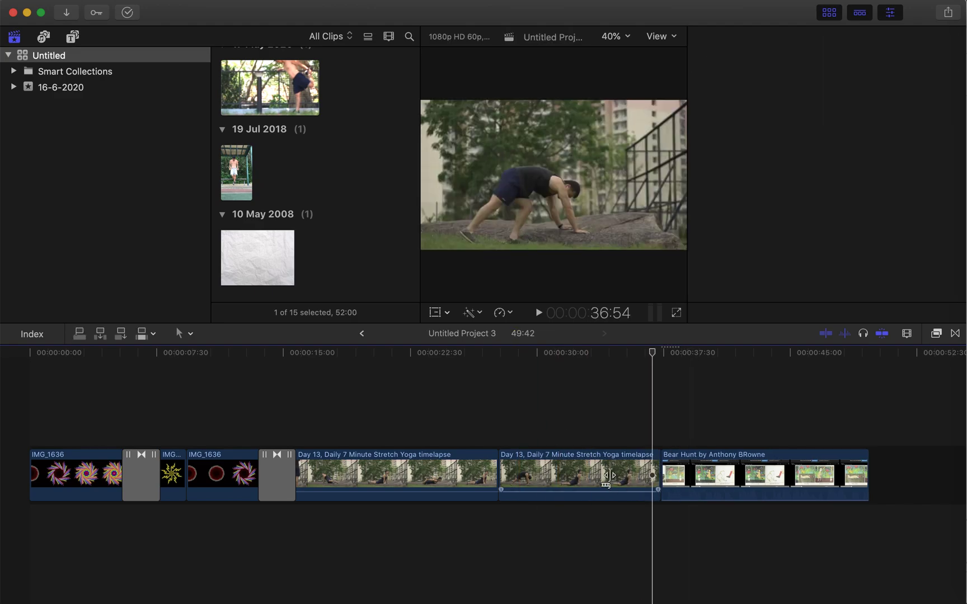
pyautogui.click(280, 478)
pyautogui.press('Delete')
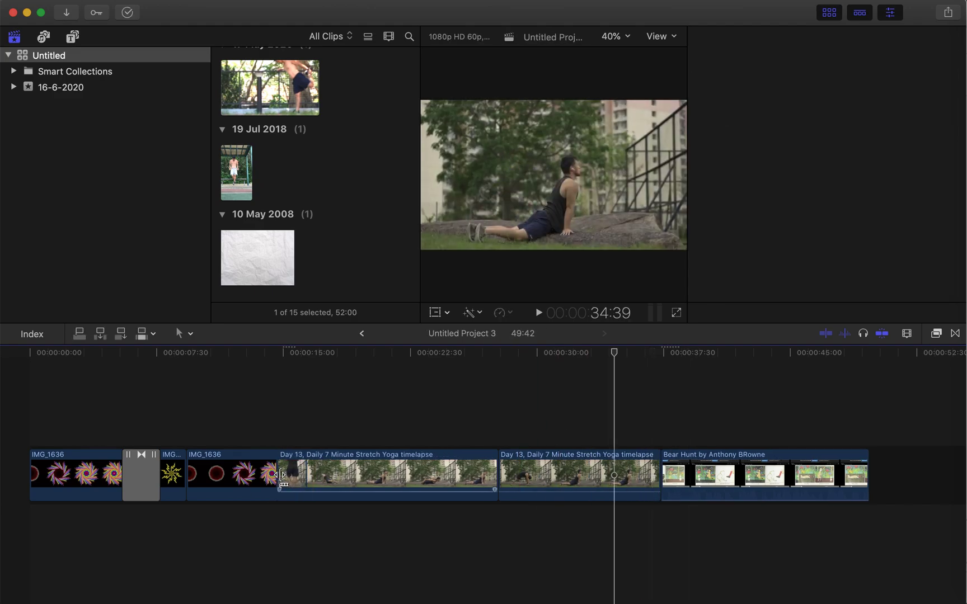
pyautogui.click(143, 484)
pyautogui.press('Delete')
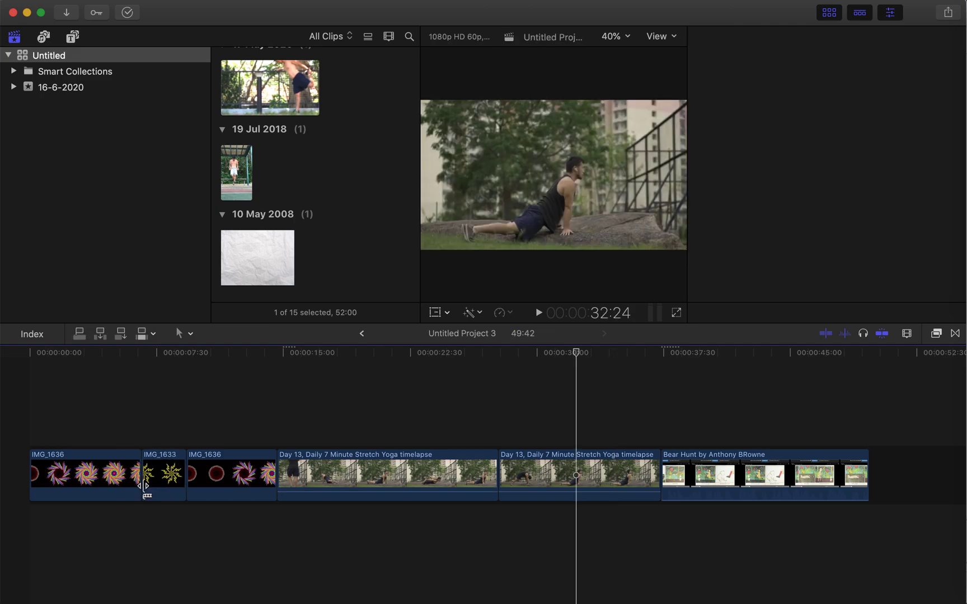
# - Add the test1 transition from My Transi between the first IMG_1636 clip and the IMG_1633 clip, and play it
pyautogui.click(954, 334)
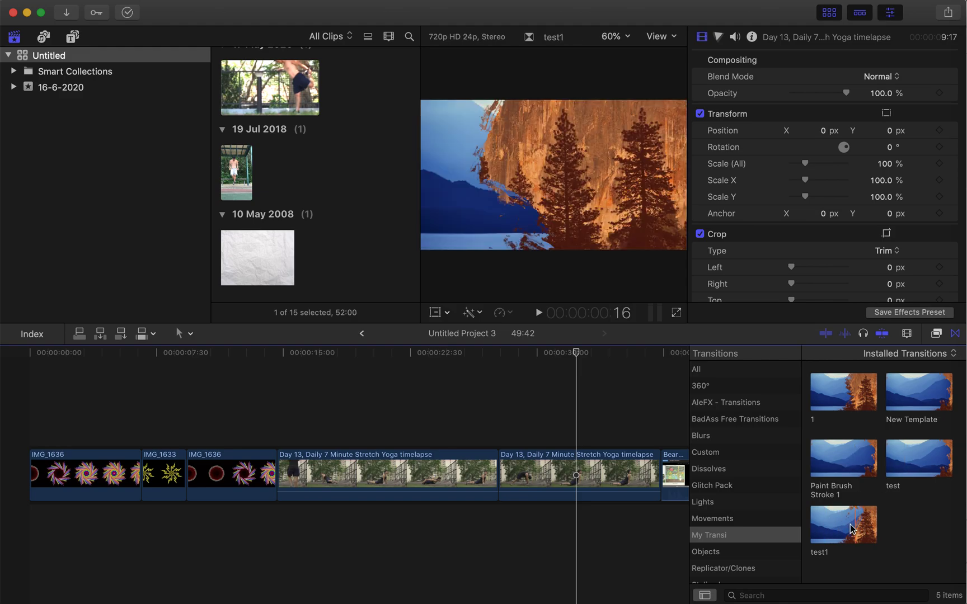
pyautogui.click(828, 529)
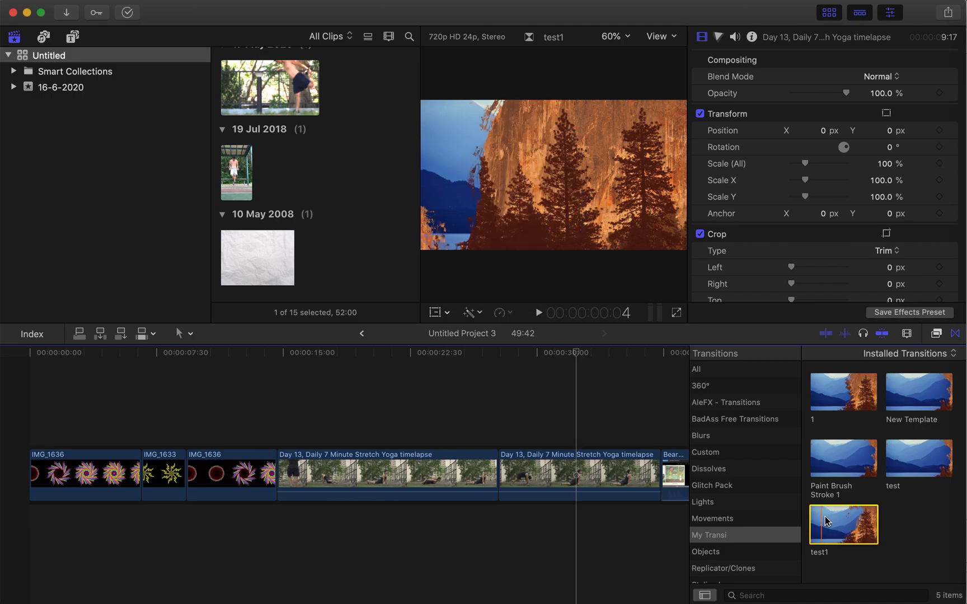
pyautogui.moveTo(827, 528); pyautogui.dragTo(141, 465)
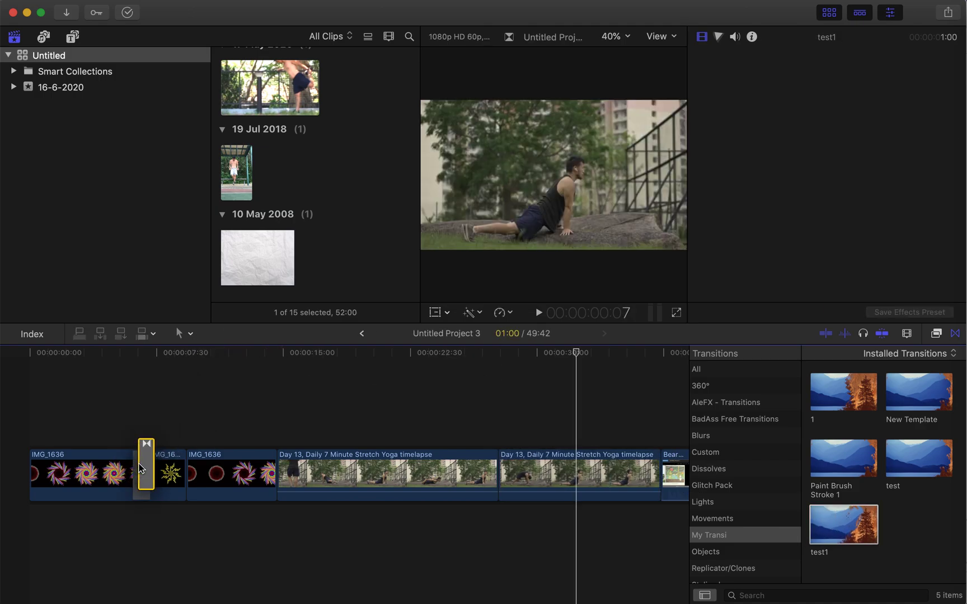
pyautogui.press('space')
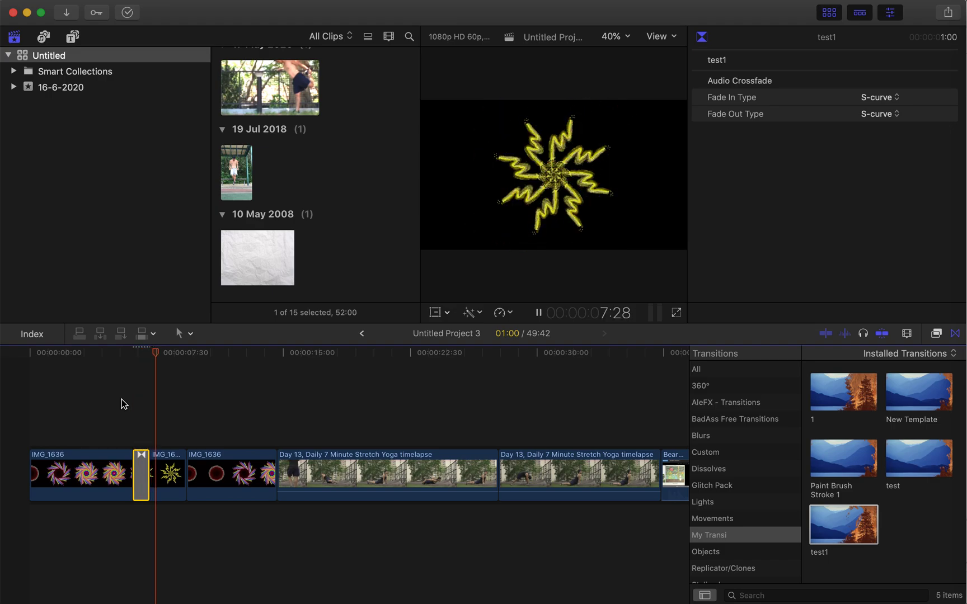
pyautogui.press('space')
# - Add the test1 transition between the second IMG_1636 clip and the first Day 13 yoga clip, and play it
pyautogui.moveTo(841, 505); pyautogui.dragTo(276, 473)
pyautogui.press('space')
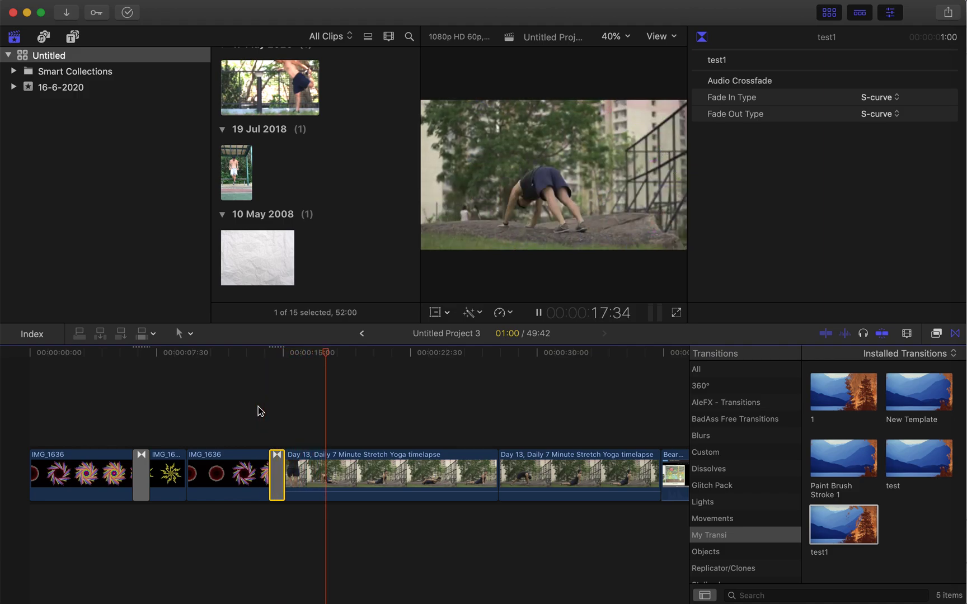
pyautogui.press('space')
# - Switch back to Motion and set the project duration to 00:00:03:00
pyautogui.press('super+Tab')
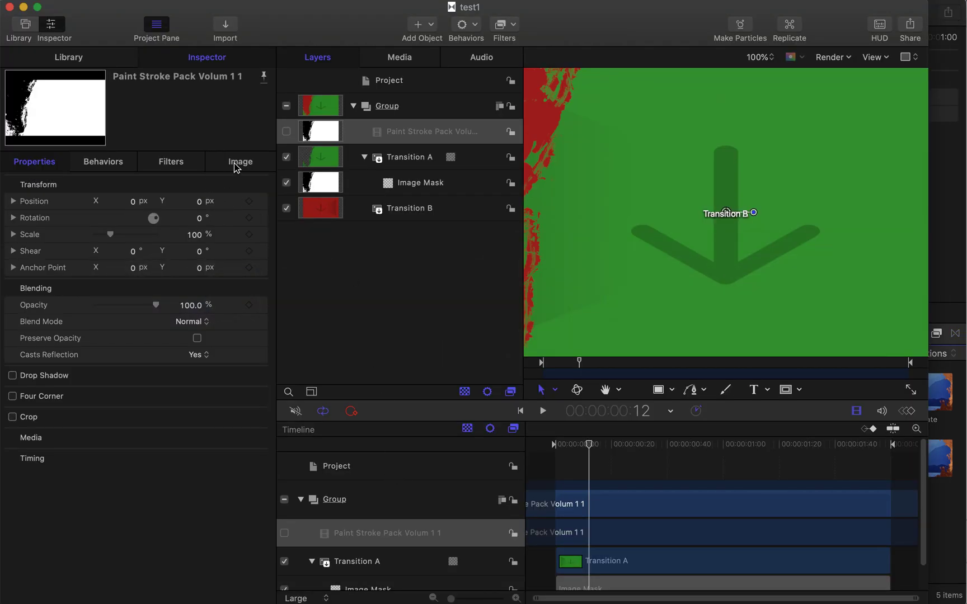
pyautogui.click(419, 83)
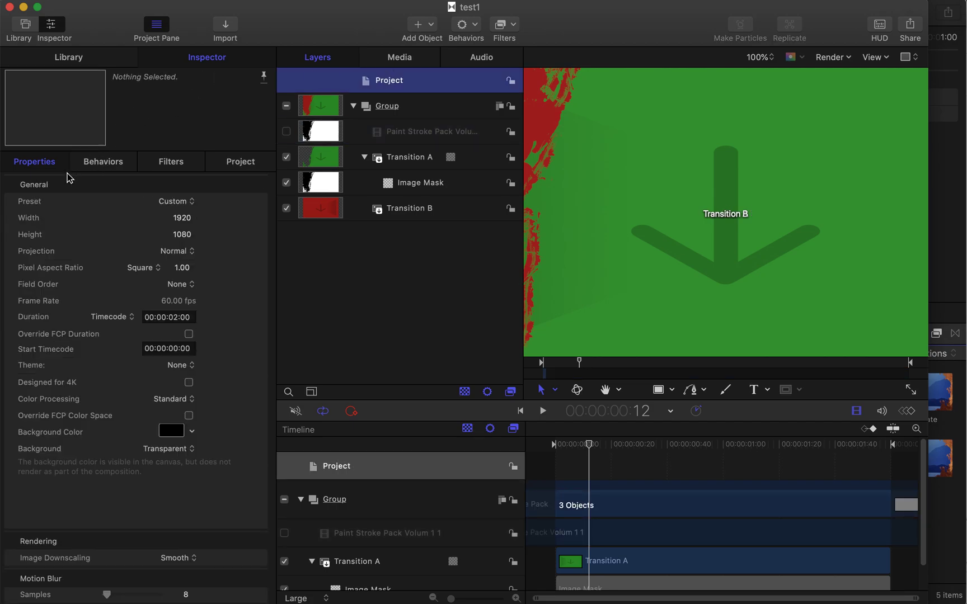
pyautogui.click(191, 318)
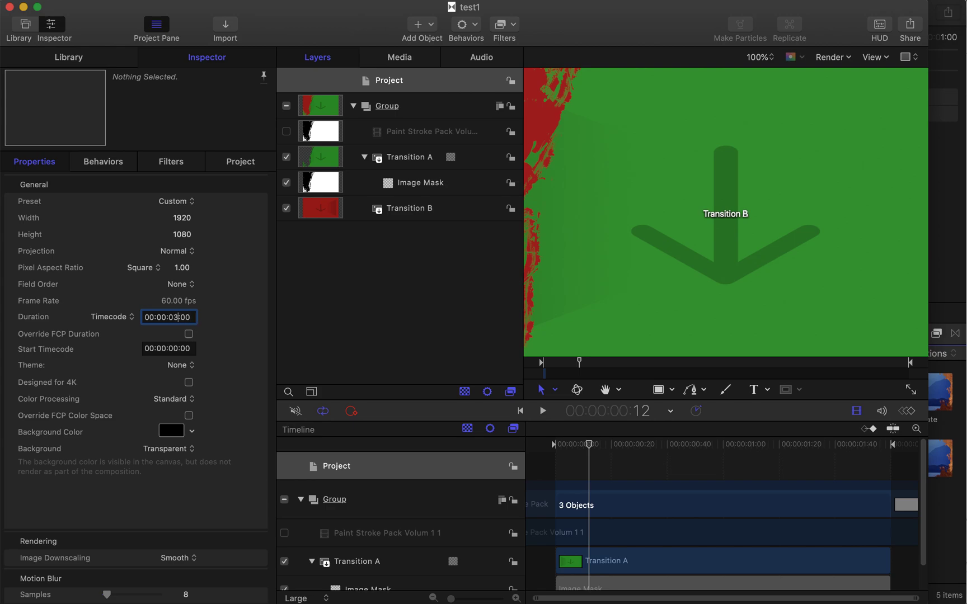
pyautogui.press('Return')
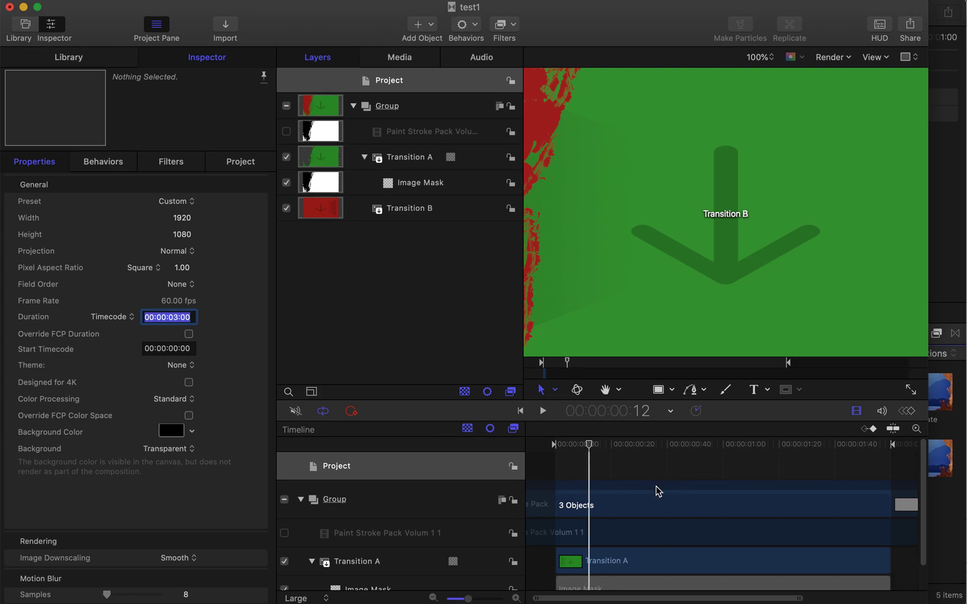
pyautogui.press('super+minus')
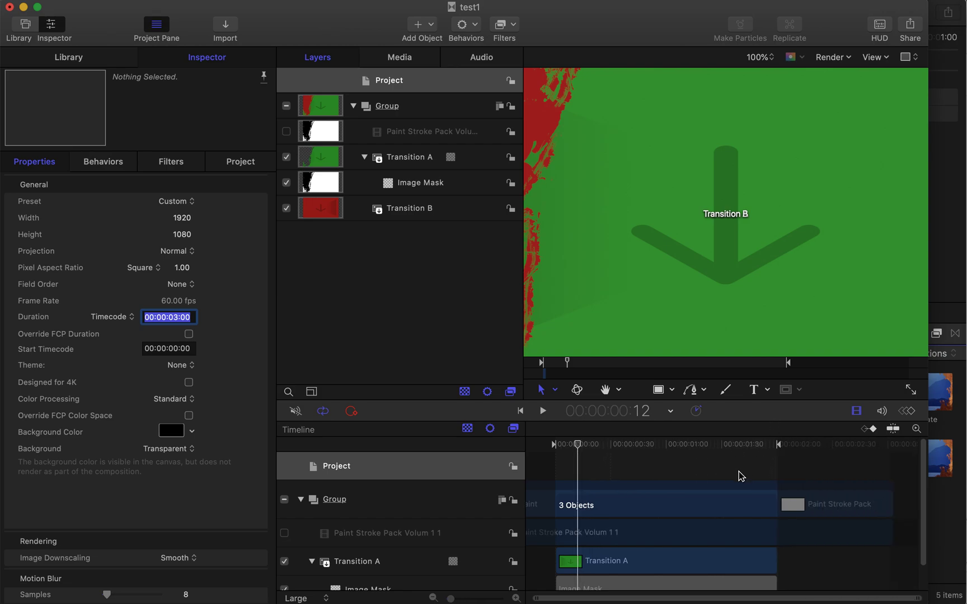
# - Extend the play range's out point to the end of the three-second project and play the result
pyautogui.moveTo(782, 453); pyautogui.dragTo(843, 450)
pyautogui.moveTo(780, 450); pyautogui.dragTo(891, 448)
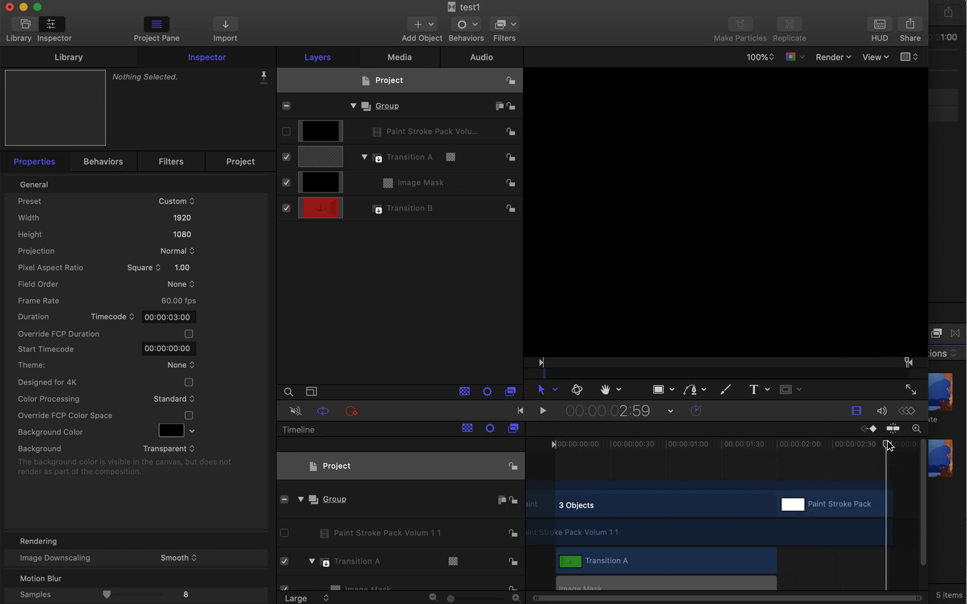
pyautogui.press('space')
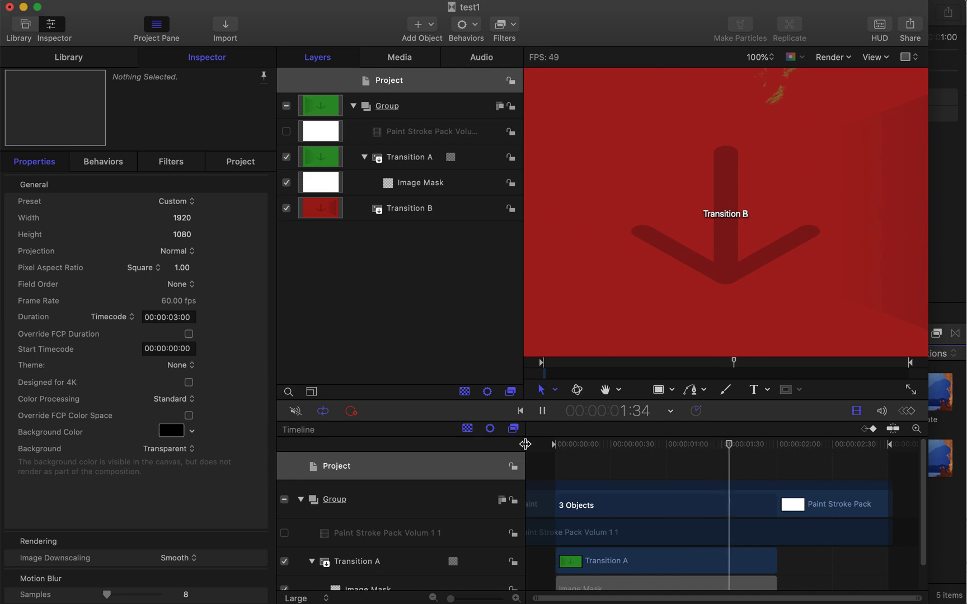
pyautogui.press('space')
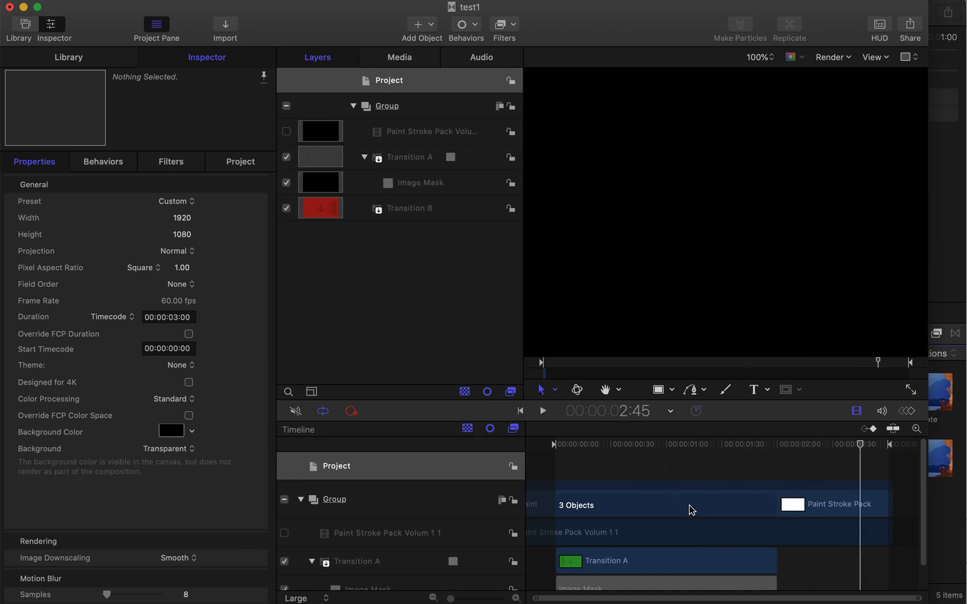
# - Publish the three-second transition as a template named fail1 in the My Transi category
pyautogui.scroll(-2, 778, 482)
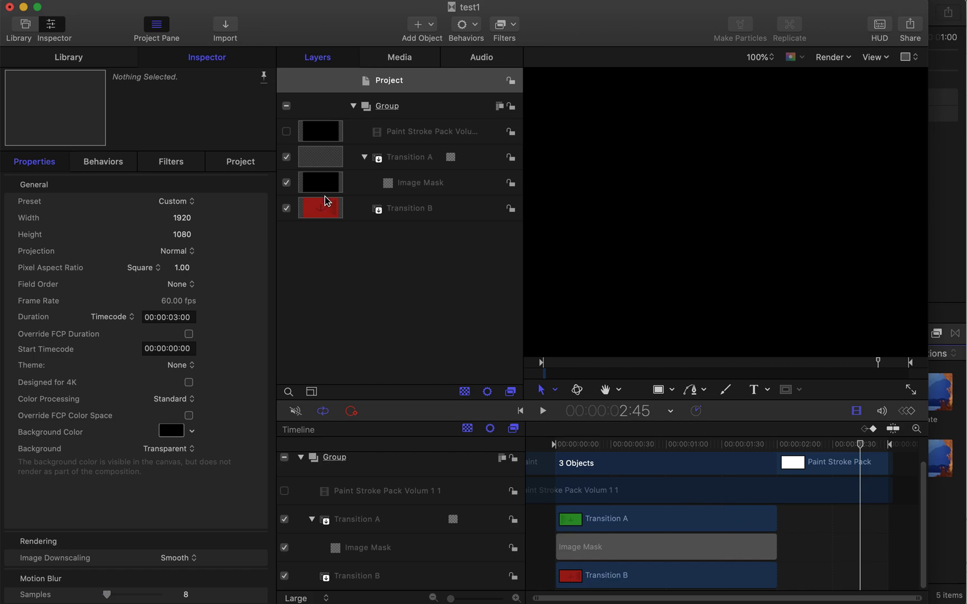
pyautogui.press('super+shift+s')
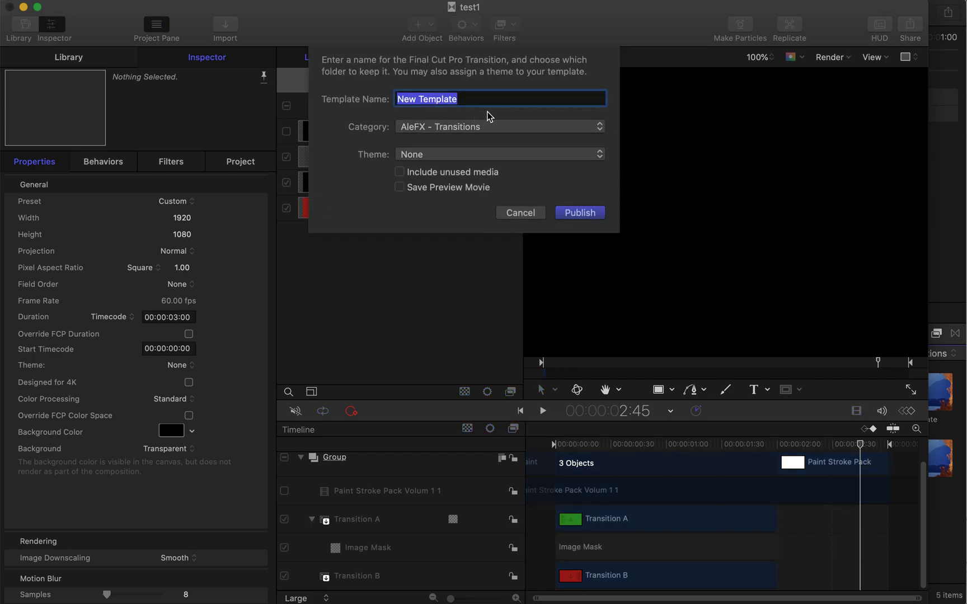
pyautogui.write('fail')
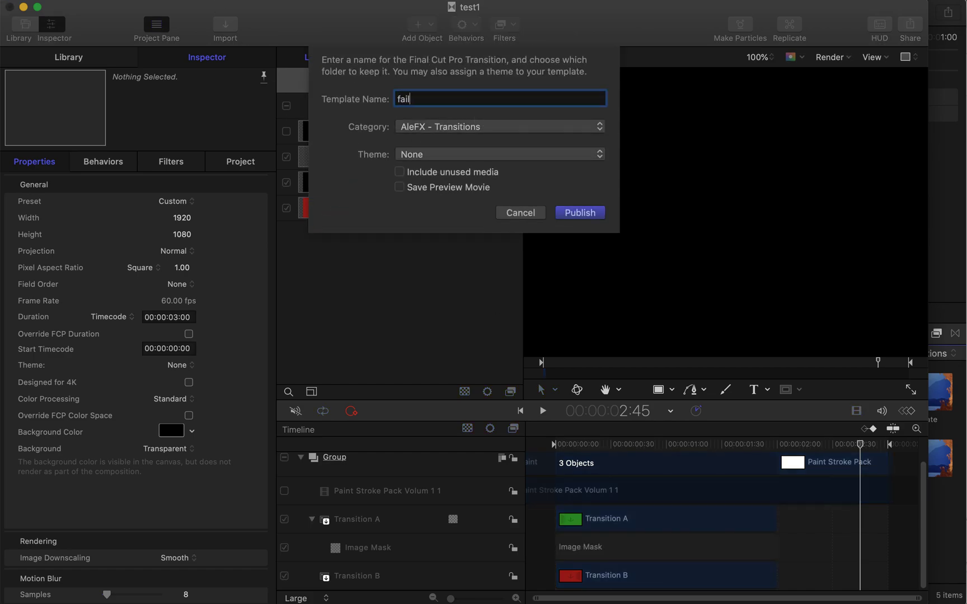
pyautogui.write('1')
pyautogui.click(535, 127)
pyautogui.click(457, 201)
pyautogui.click(580, 214)
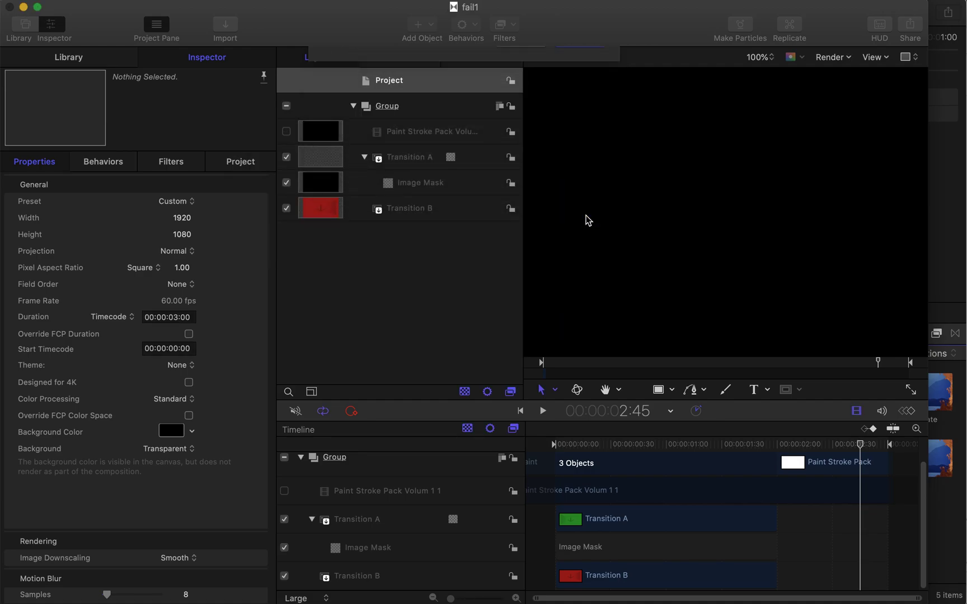
# - Switch to Final Cut Pro and replace the transition between the second IMG_1636 clip and the first Day 13 yoga clip with fail1
pyautogui.press('super+Tab')
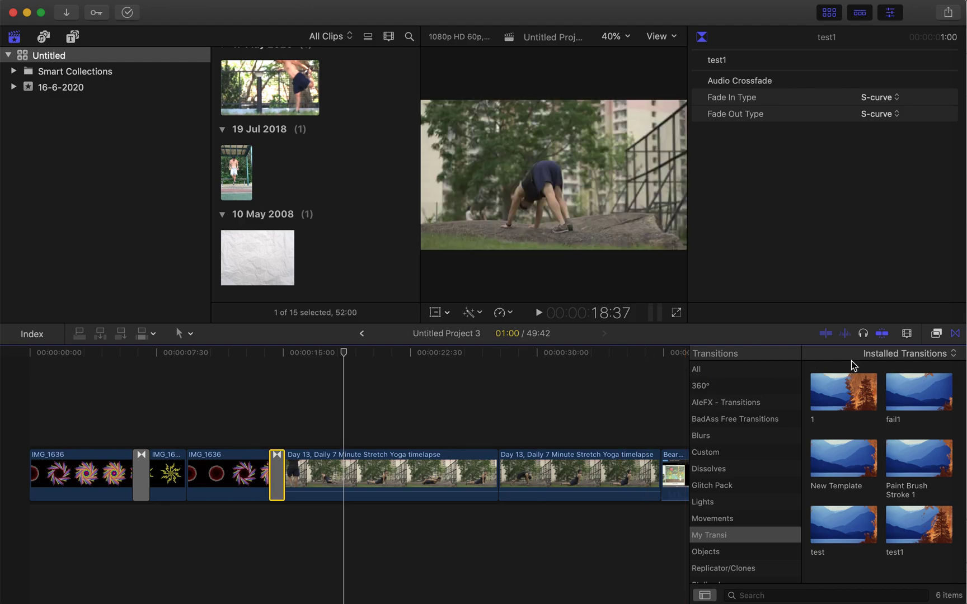
pyautogui.click(922, 401)
pyautogui.moveTo(907, 399); pyautogui.dragTo(286, 476)
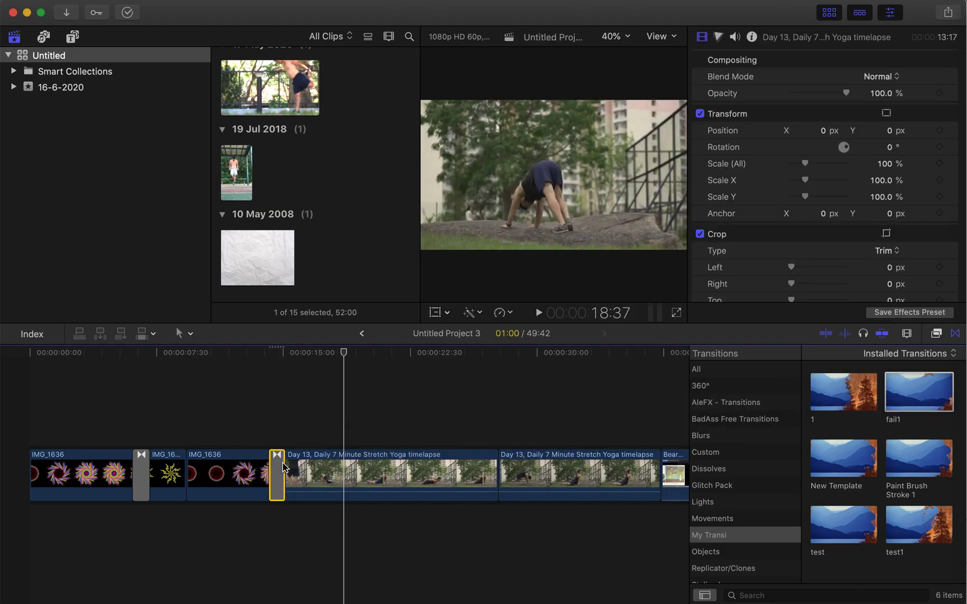
pyautogui.press('Delete')
pyautogui.moveTo(889, 400); pyautogui.dragTo(271, 467)
# - Play the fail1 transition from the end of the IMG_1636 clip into the yoga clip, including a closer pass on the timeline
pyautogui.click(266, 397)
pyautogui.press('space')
pyautogui.press('space')
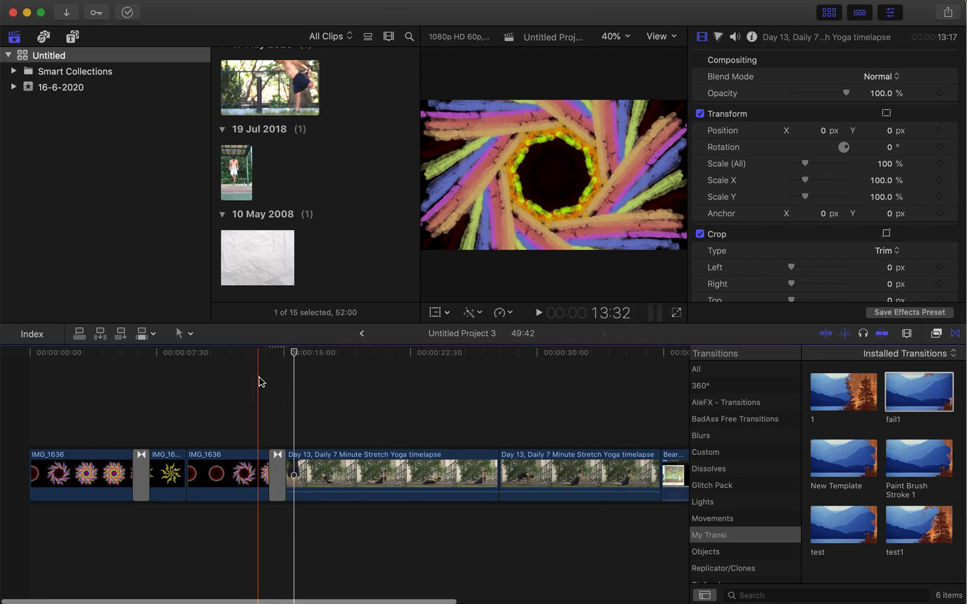
pyautogui.scroll(5, 259, 381)
pyautogui.scroll(2, 269, 378)
pyautogui.press('space')
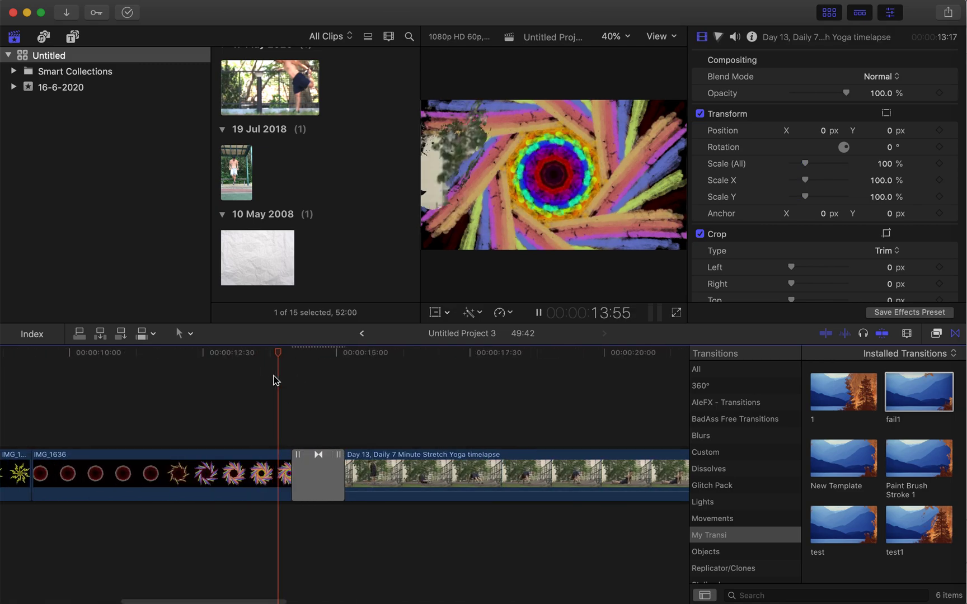
pyautogui.press('space')
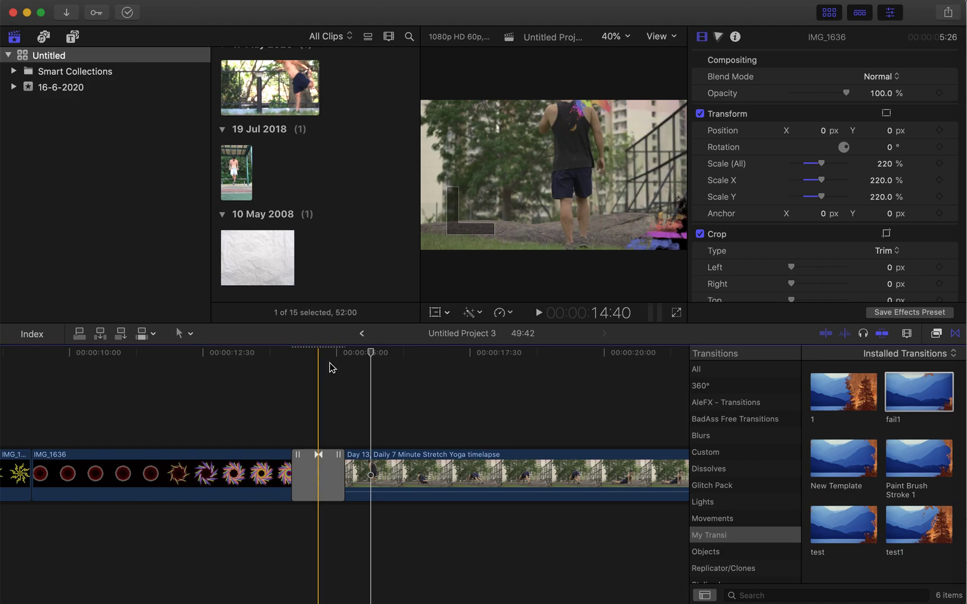
# - Switch back to Motion and extend both Transition A and Transition B to the end of the three-second project
pyautogui.press('super+Tab')
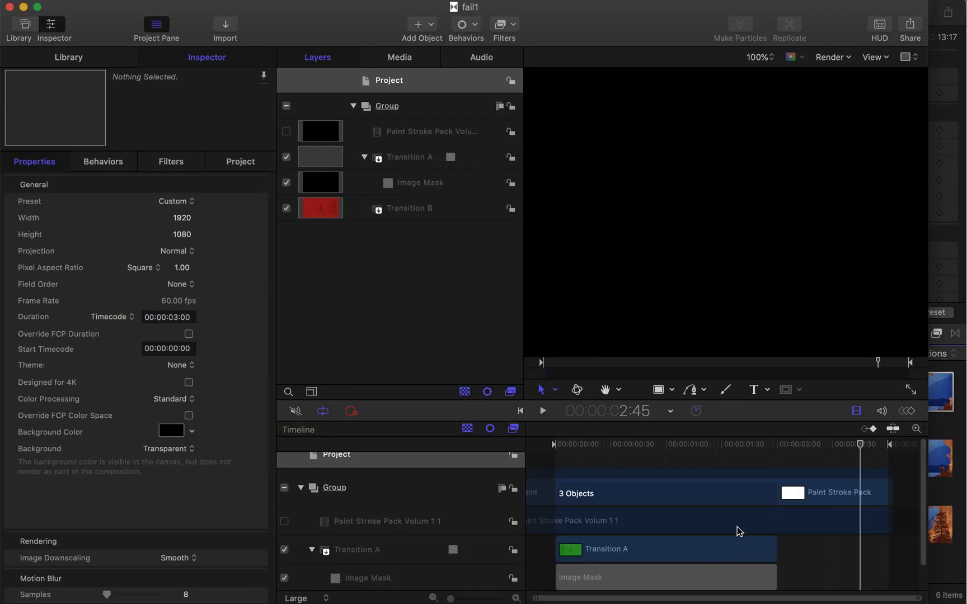
pyautogui.scroll(-1, 734, 534)
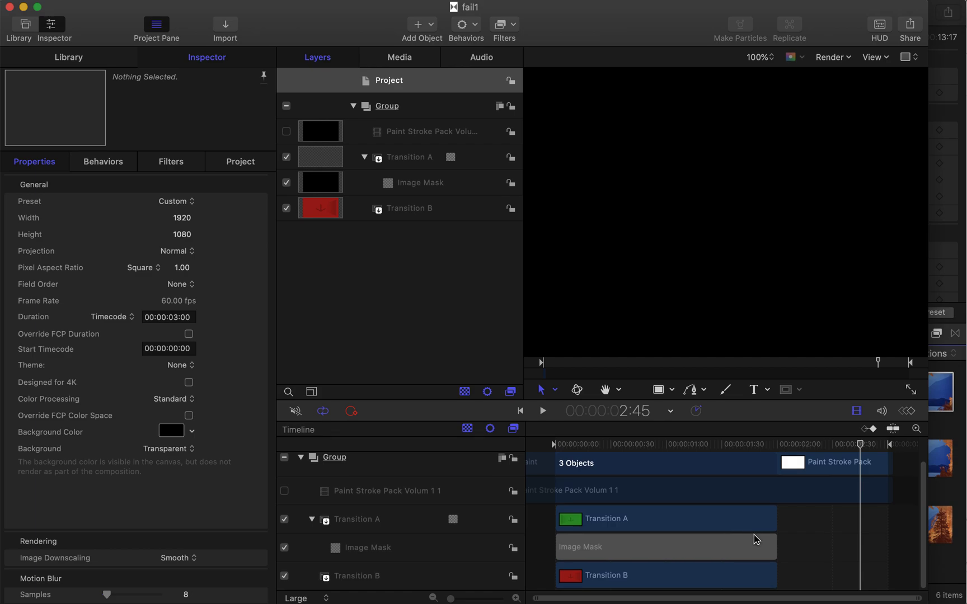
pyautogui.click(762, 524)
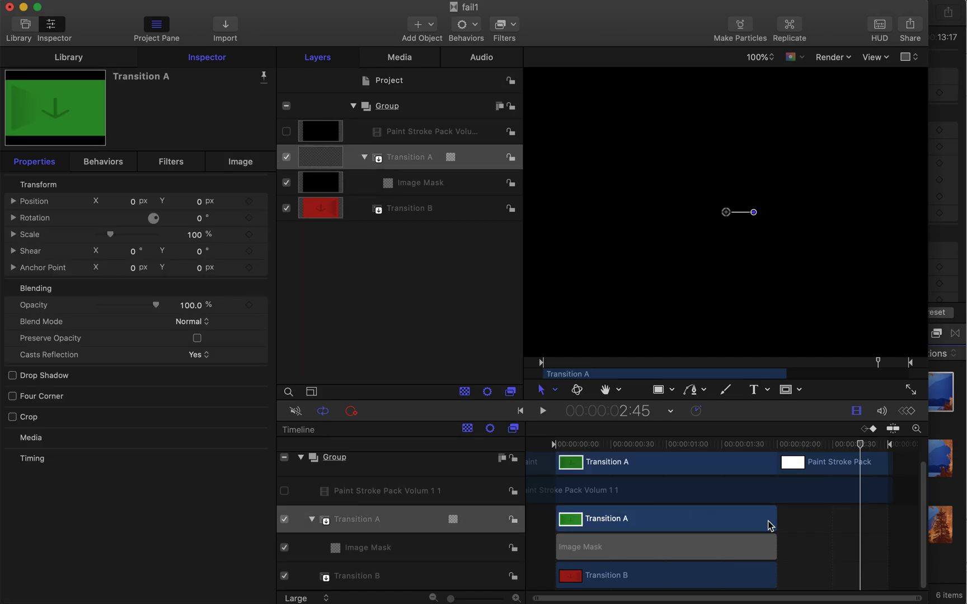
pyautogui.scroll(1, 747, 520)
pyautogui.scroll(-1, 746, 521)
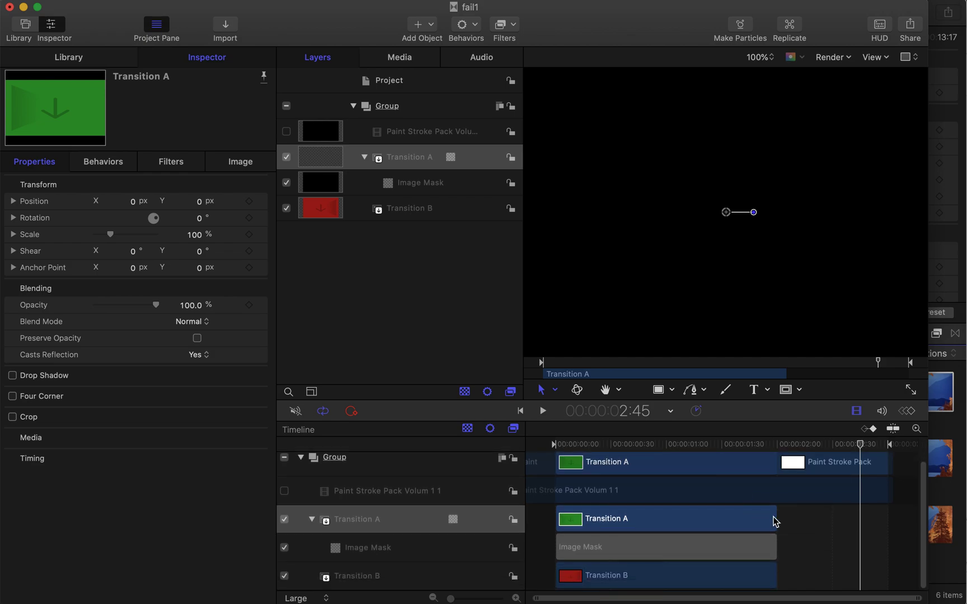
pyautogui.moveTo(775, 516); pyautogui.dragTo(895, 495)
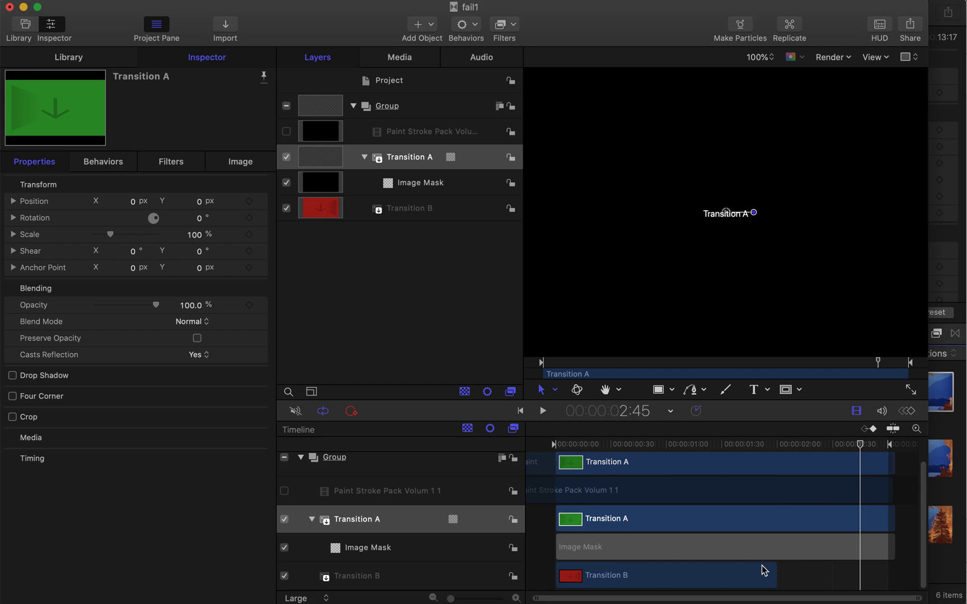
pyautogui.click(742, 583)
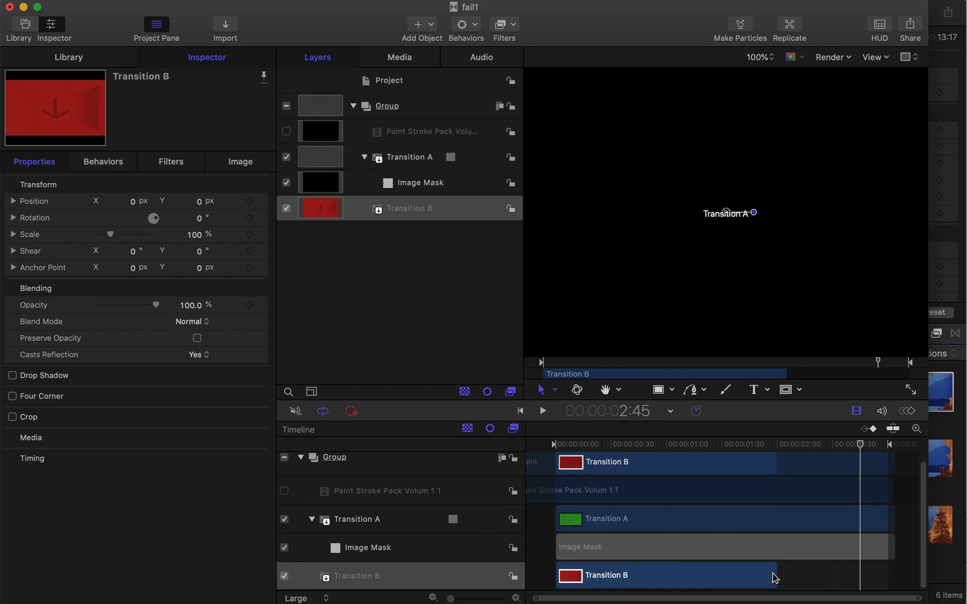
pyautogui.moveTo(775, 575); pyautogui.dragTo(894, 549)
# - Shift the Paint Stroke Pack Volum 1 1 clip later so it begins just before the project start, playing the animation before and after
pyautogui.scroll(2, 660, 526)
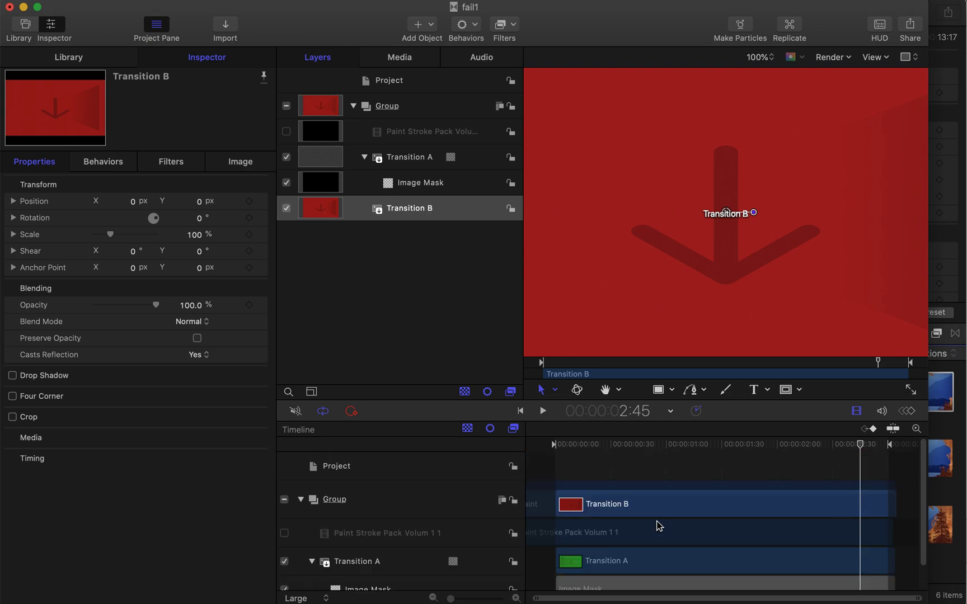
pyautogui.click(598, 541)
pyautogui.press('space')
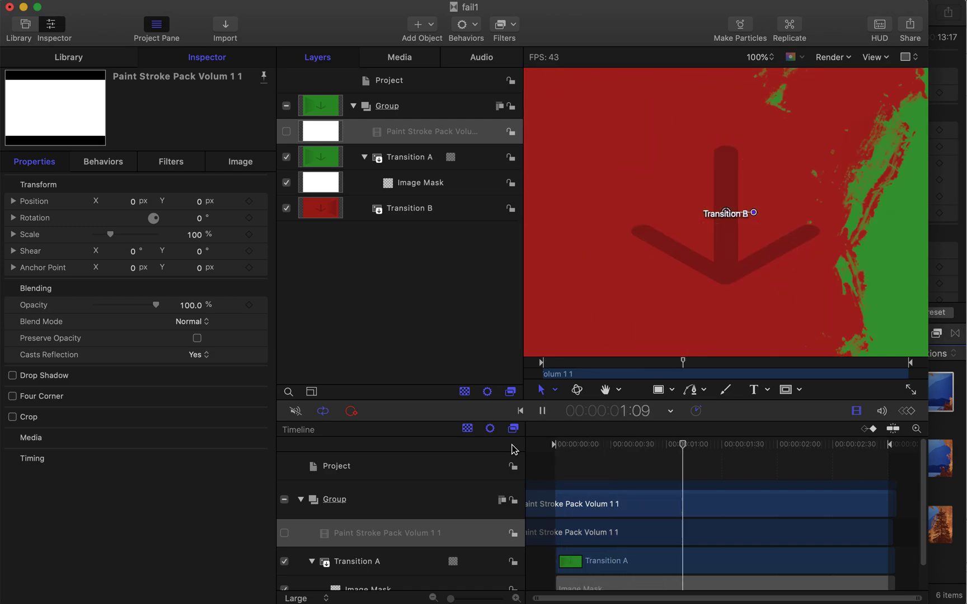
pyautogui.press('space')
pyautogui.click(616, 538)
pyautogui.moveTo(616, 538); pyautogui.dragTo(664, 530)
pyautogui.click(526, 447)
pyautogui.press('space')
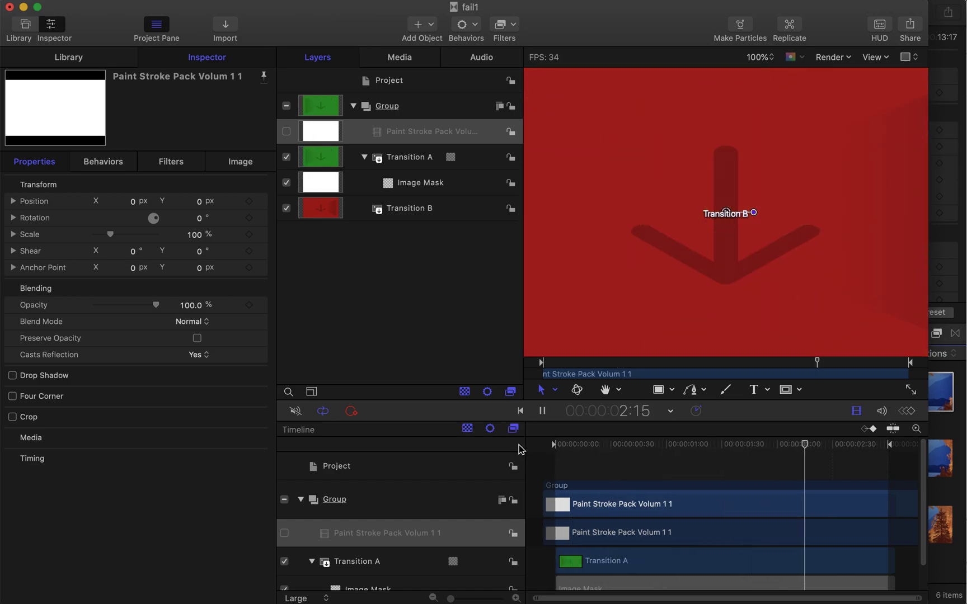
pyautogui.press('space')
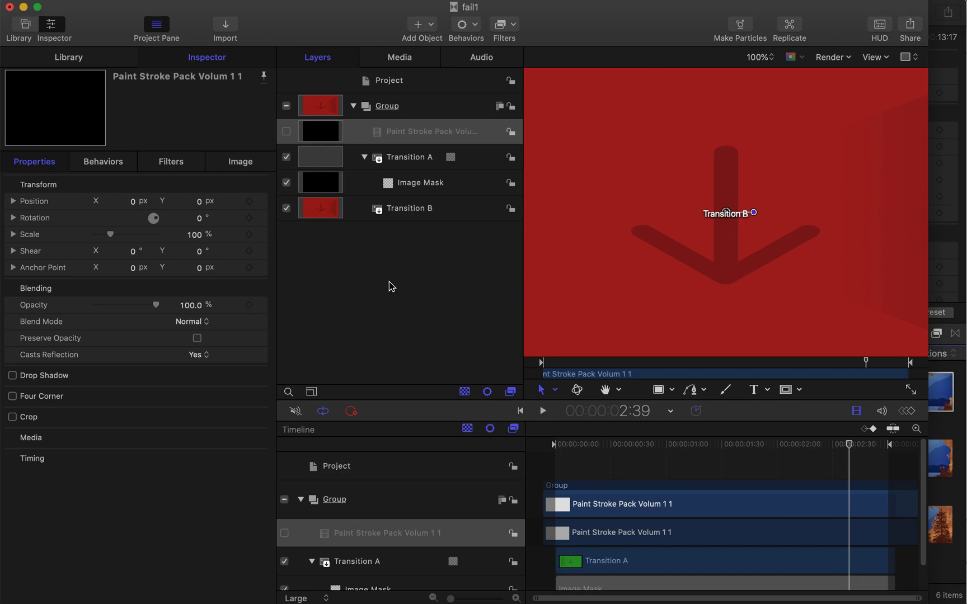
# - Publish the adjusted transition as a template named test 2222 in the My Transi category
pyautogui.press('super+s')
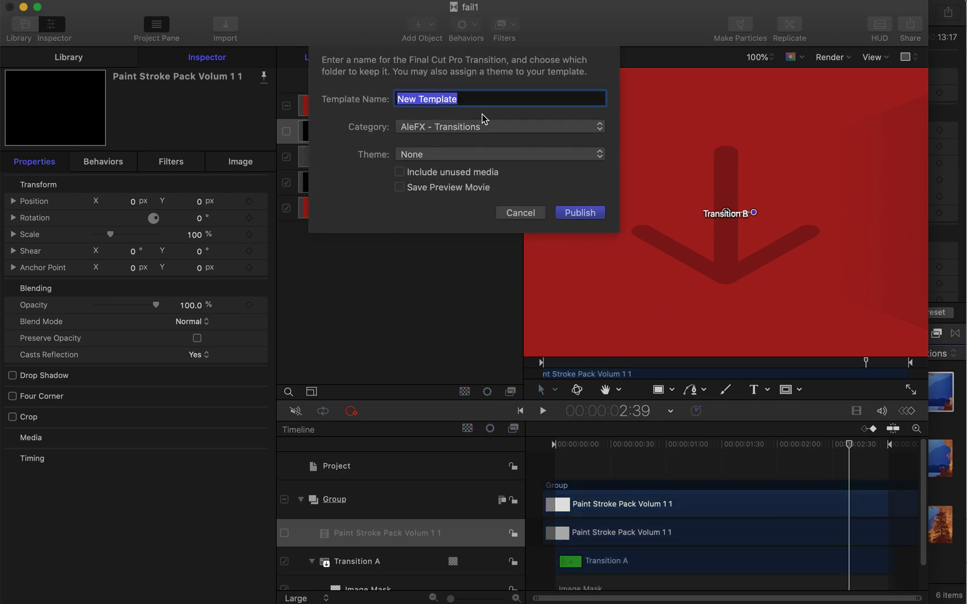
pyautogui.write('test 2222')
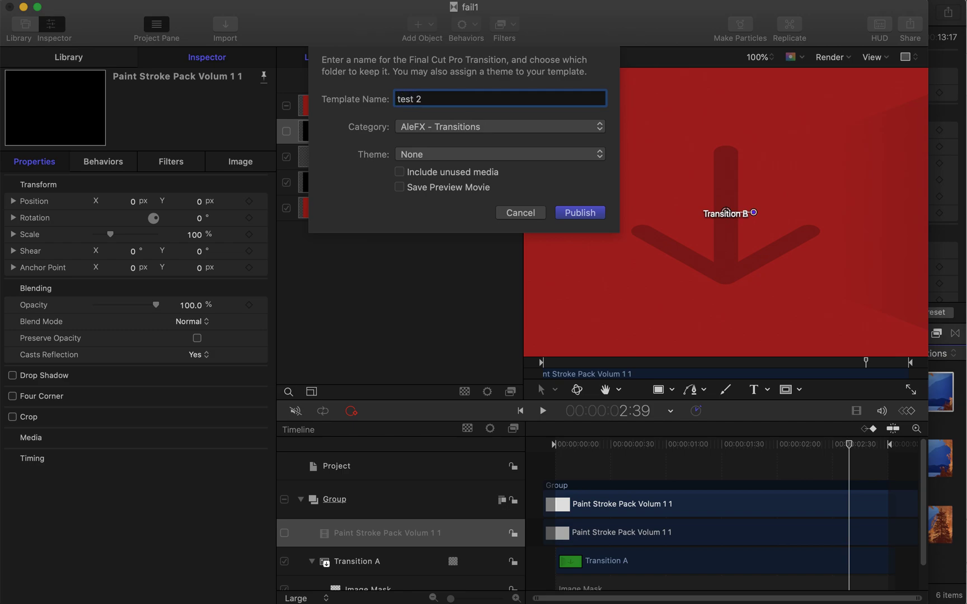
pyautogui.click(527, 138)
pyautogui.click(478, 201)
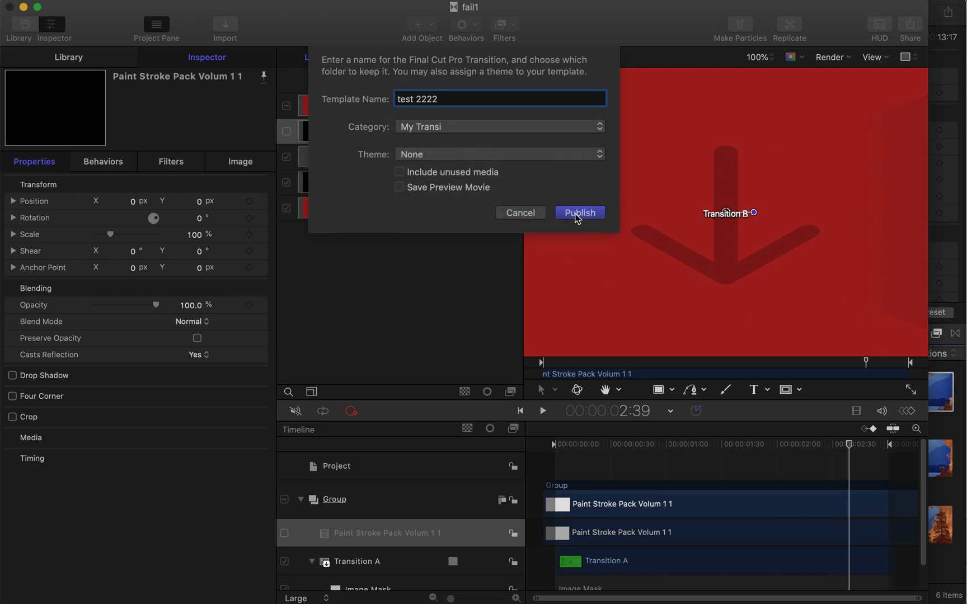
pyautogui.click(578, 213)
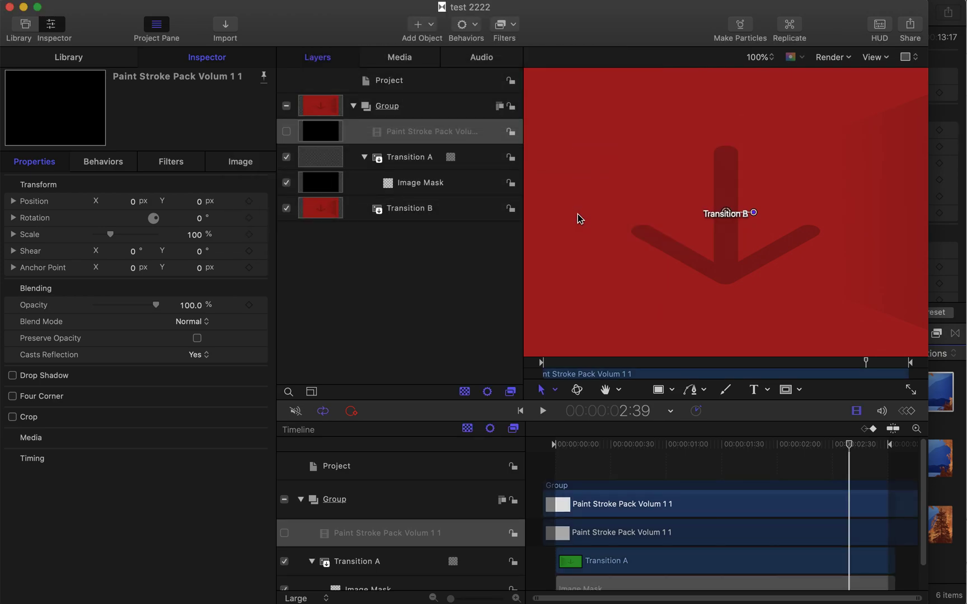
# - Switch to Final Cut Pro and replace the fail1 transition before the first yoga clip with test 2222
pyautogui.press('cmd+Tab')
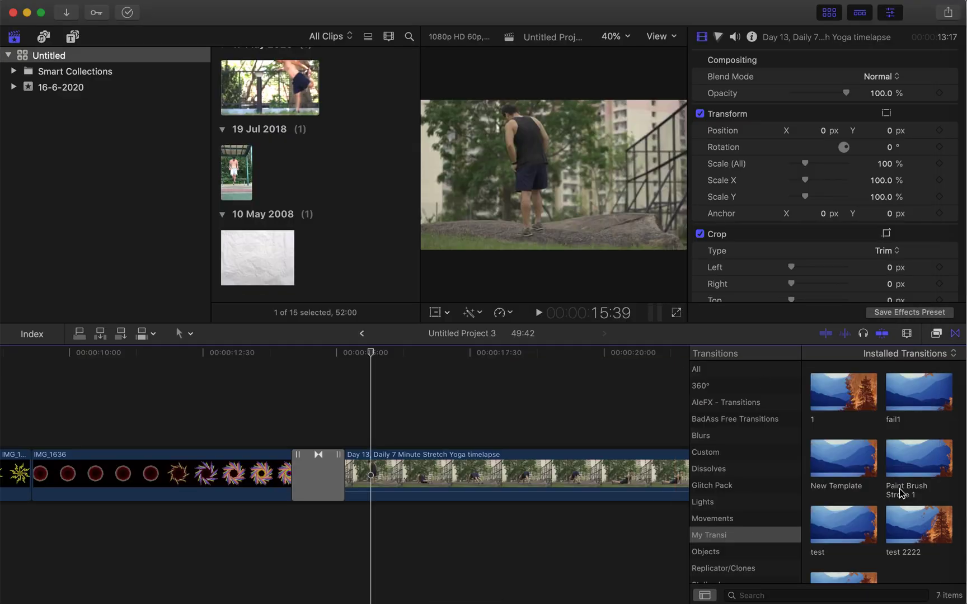
pyautogui.click(317, 476)
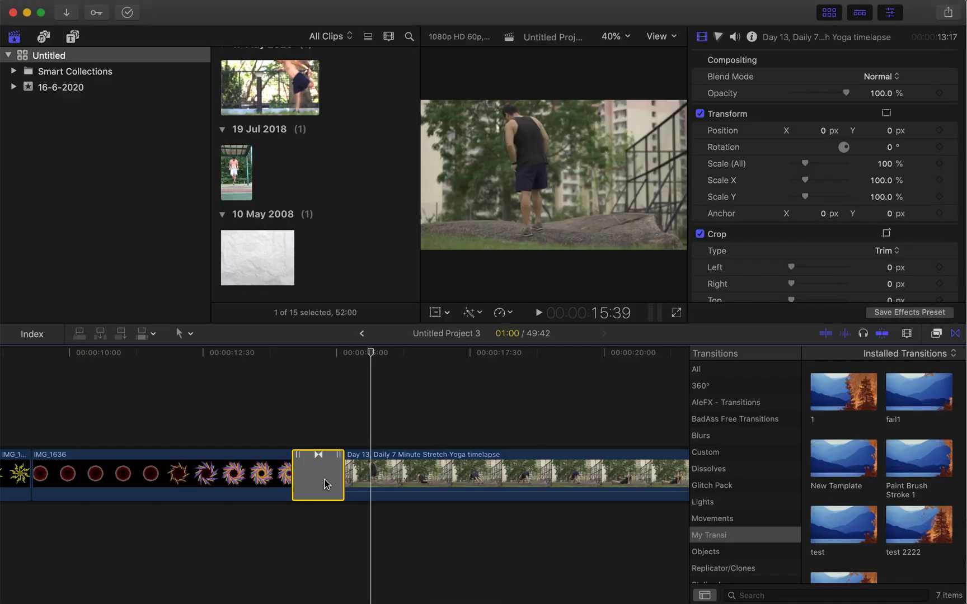
pyautogui.press('Delete')
pyautogui.moveTo(896, 523); pyautogui.dragTo(318, 475)
# - Play the test 2222 transition and close the transitions browser
pyautogui.press('space')
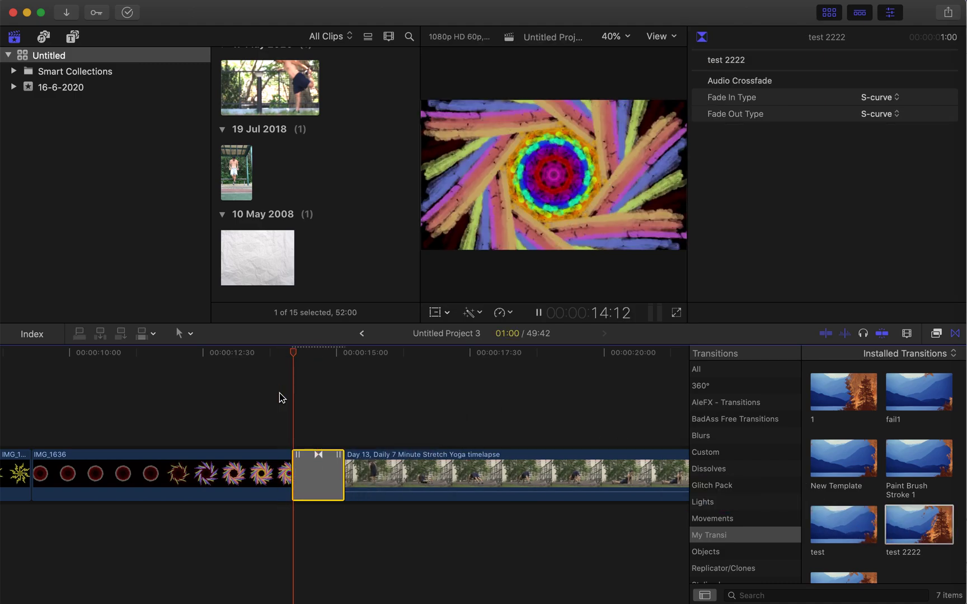
pyautogui.press('space')
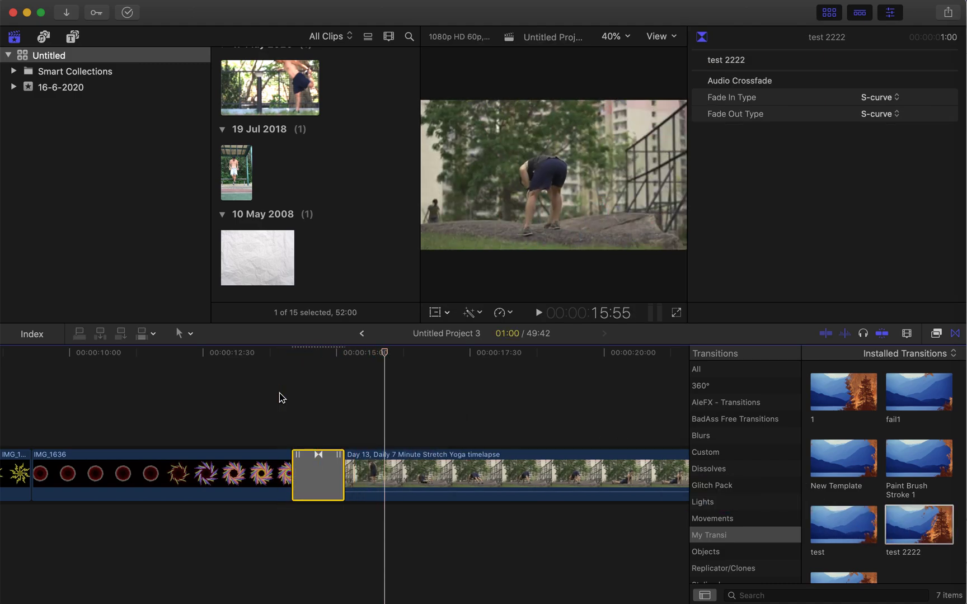
pyautogui.press('super+minus')
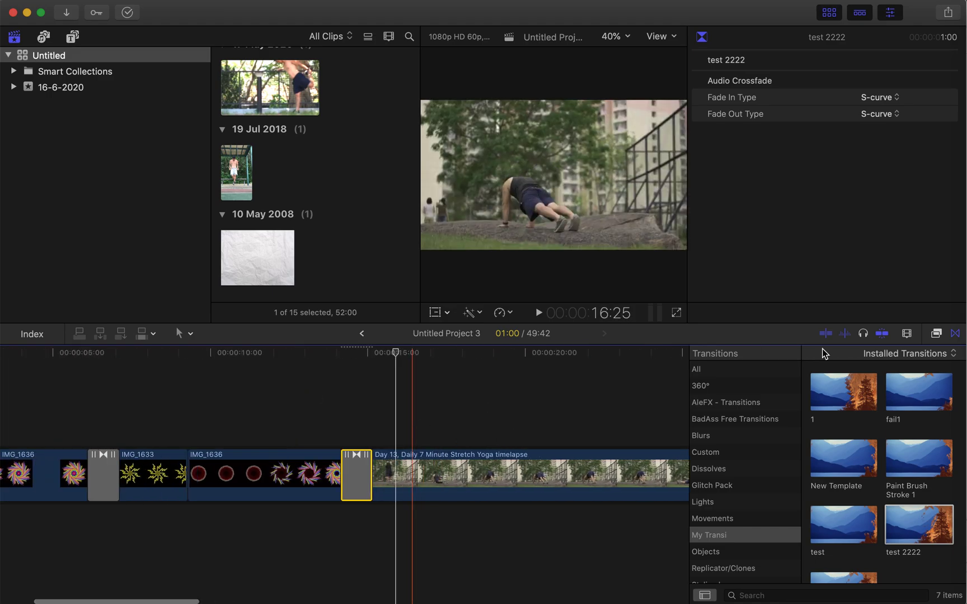
pyautogui.click(955, 334)
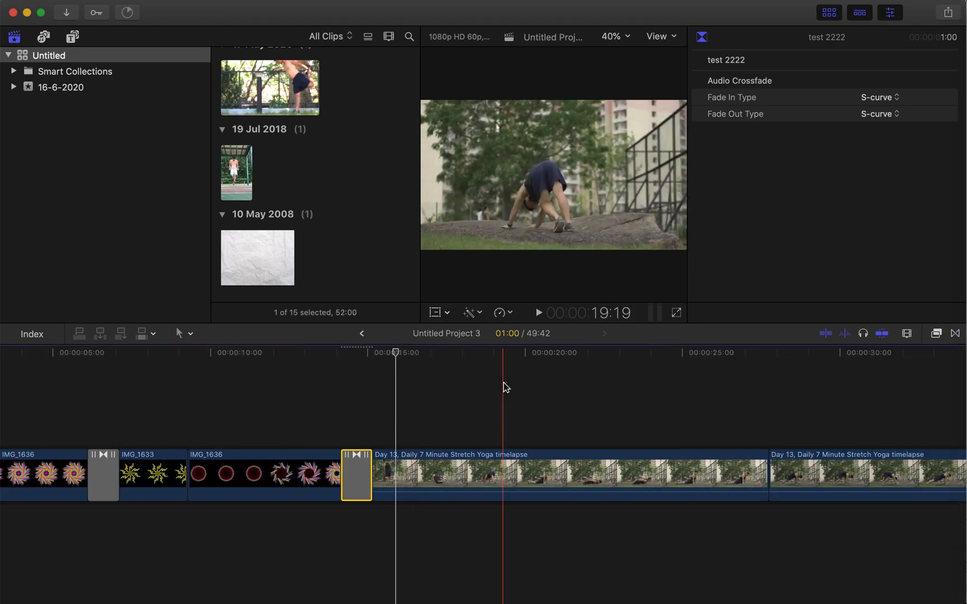
# - Switch to Motion, set the Source Channel of Transition A's Image Mask to Alpha, and play the result
pyautogui.press('super+Tab')
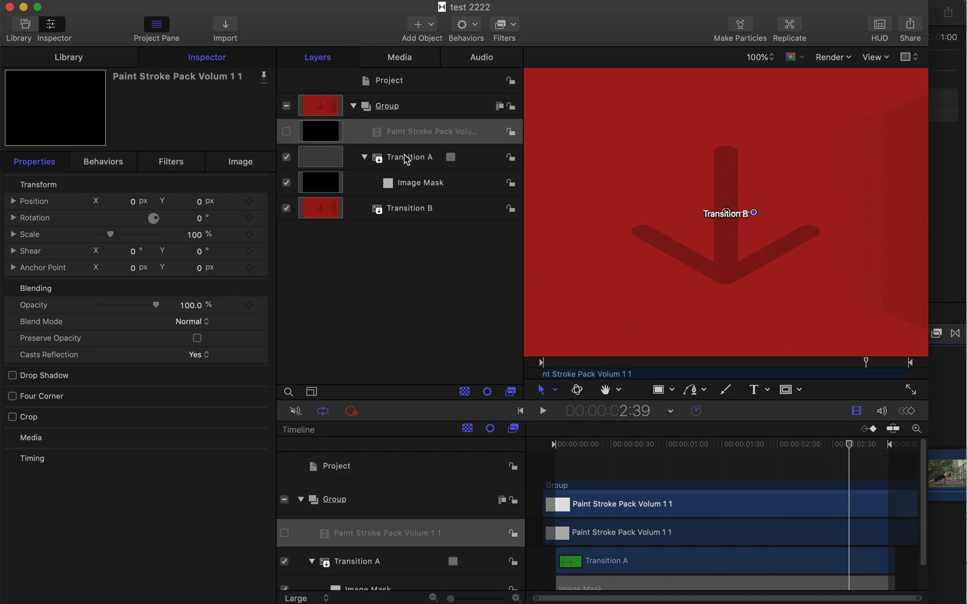
pyautogui.click(414, 184)
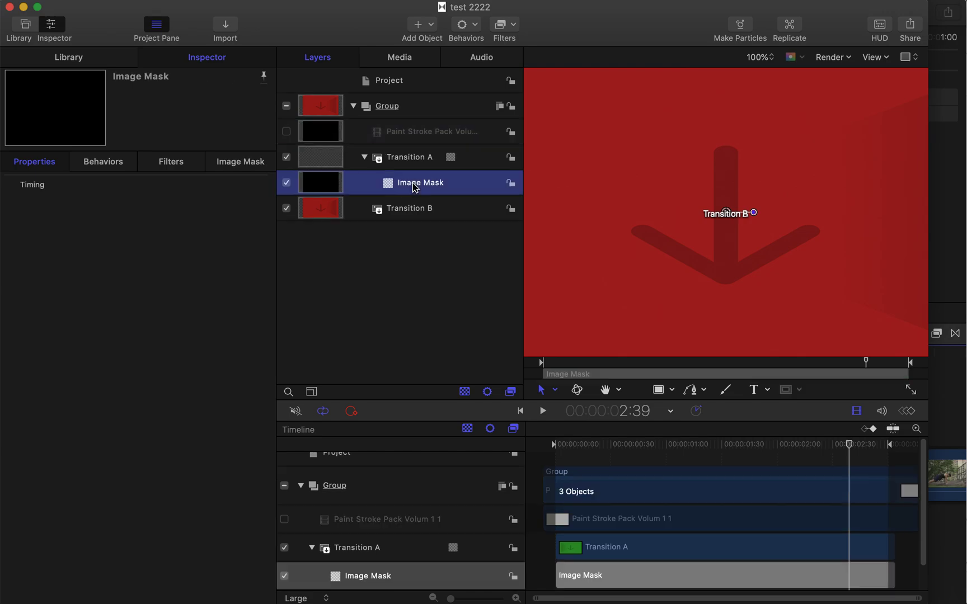
pyautogui.click(247, 165)
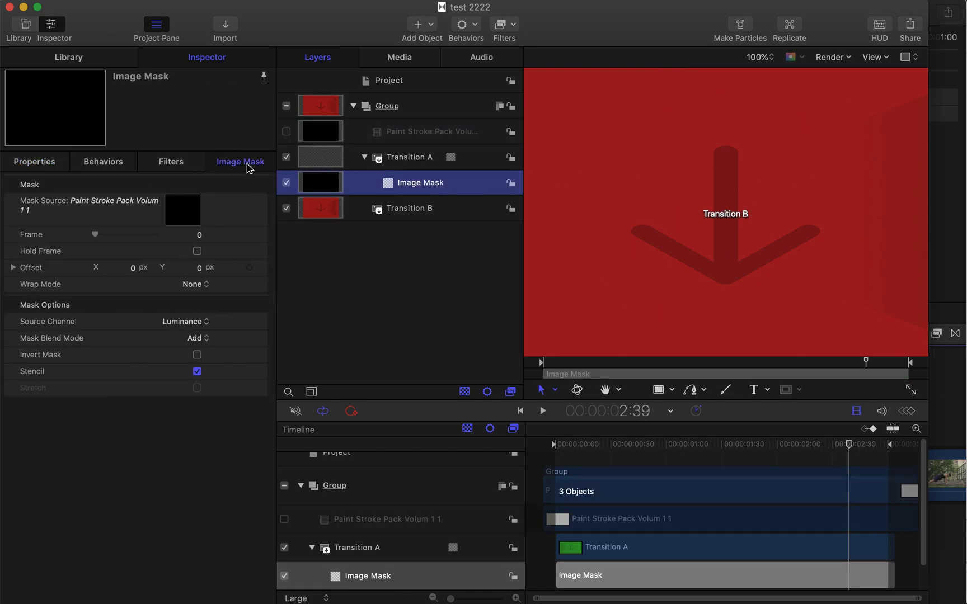
pyautogui.click(194, 329)
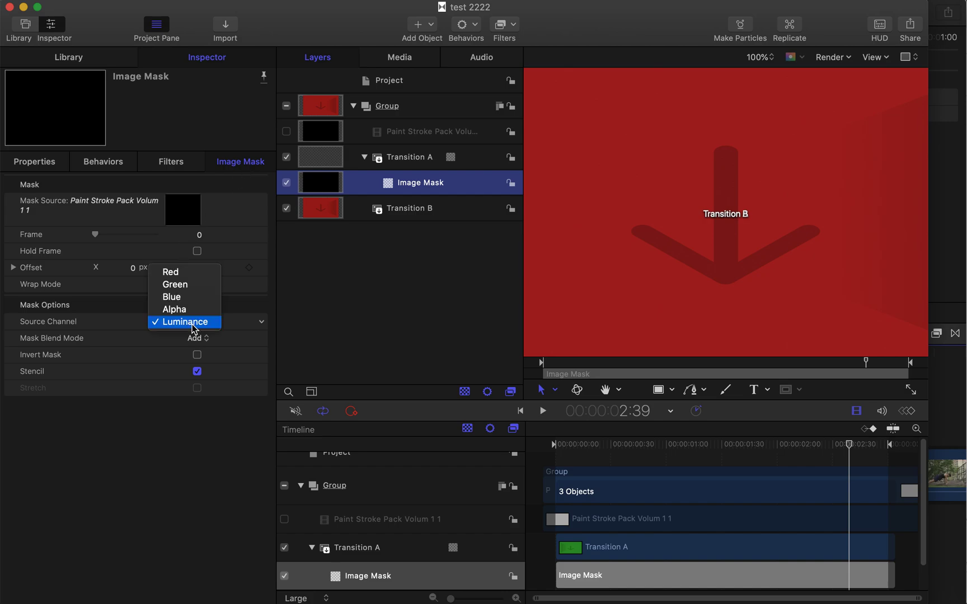
pyautogui.click(187, 307)
pyautogui.press('space')
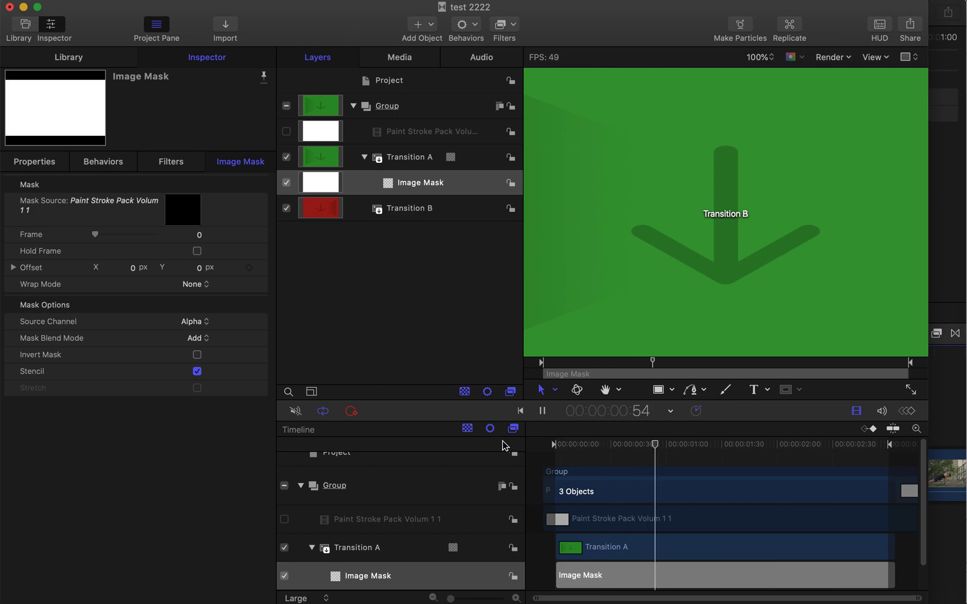
pyautogui.press('space')
# - Set the Image Mask's Source Channel back to Luminance and move the playhead near the project start
pyautogui.click(194, 323)
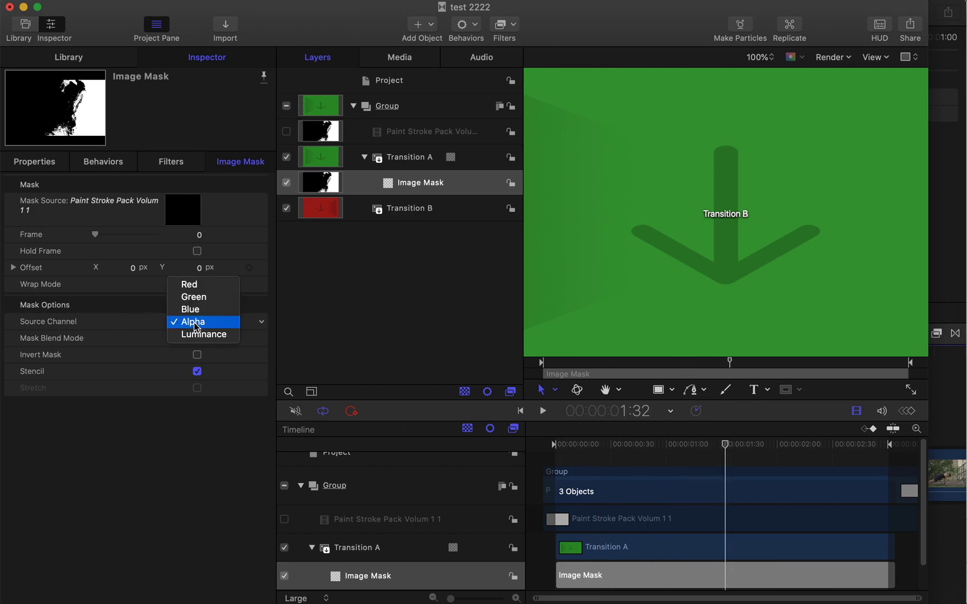
pyautogui.click(204, 335)
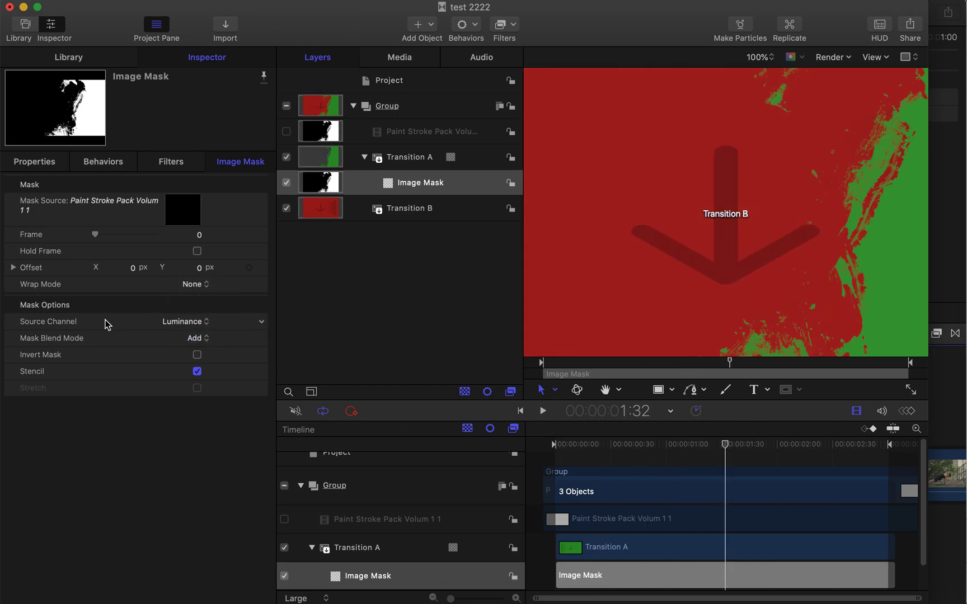
pyautogui.click(564, 442)
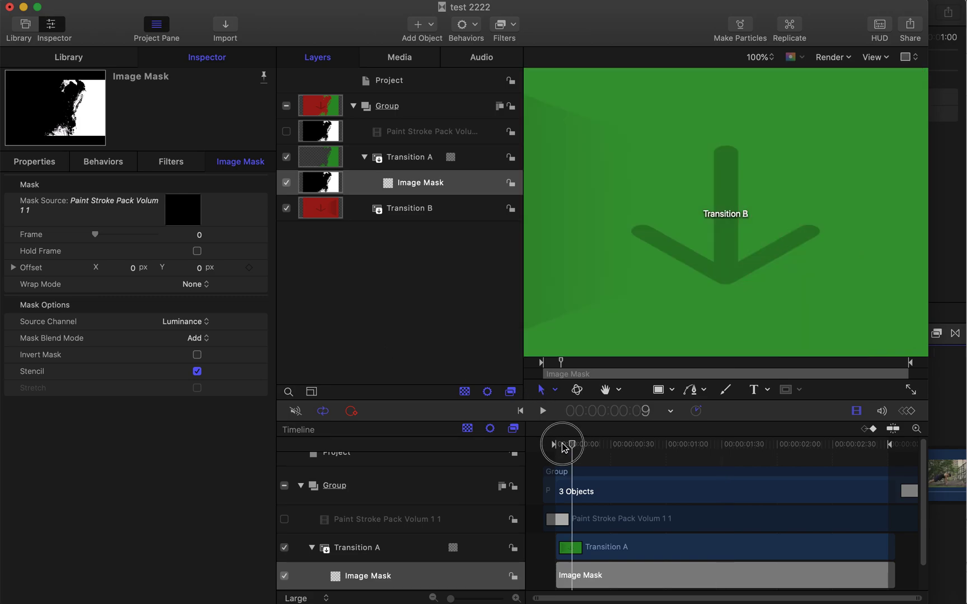